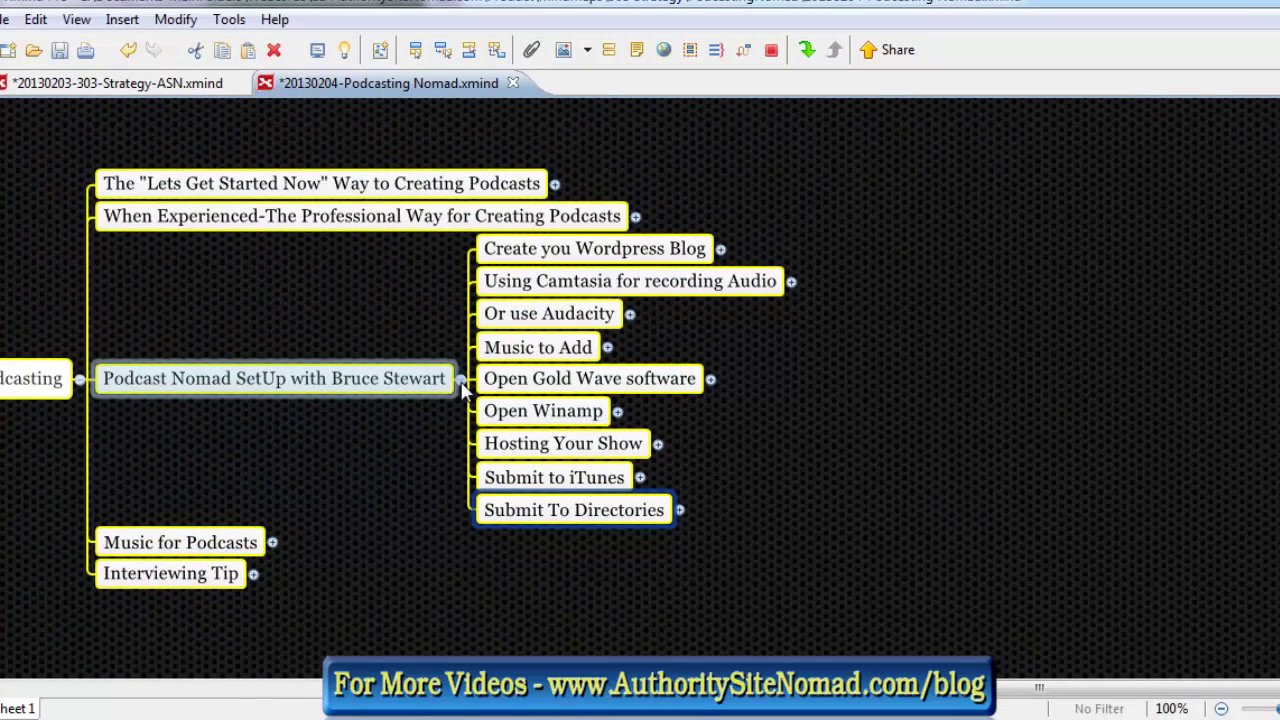
Collapse the podcast setup branch of the mind map, switch to Firefox and view the Podcasts, libsyn and Audacity download pages
left_click(461, 380)
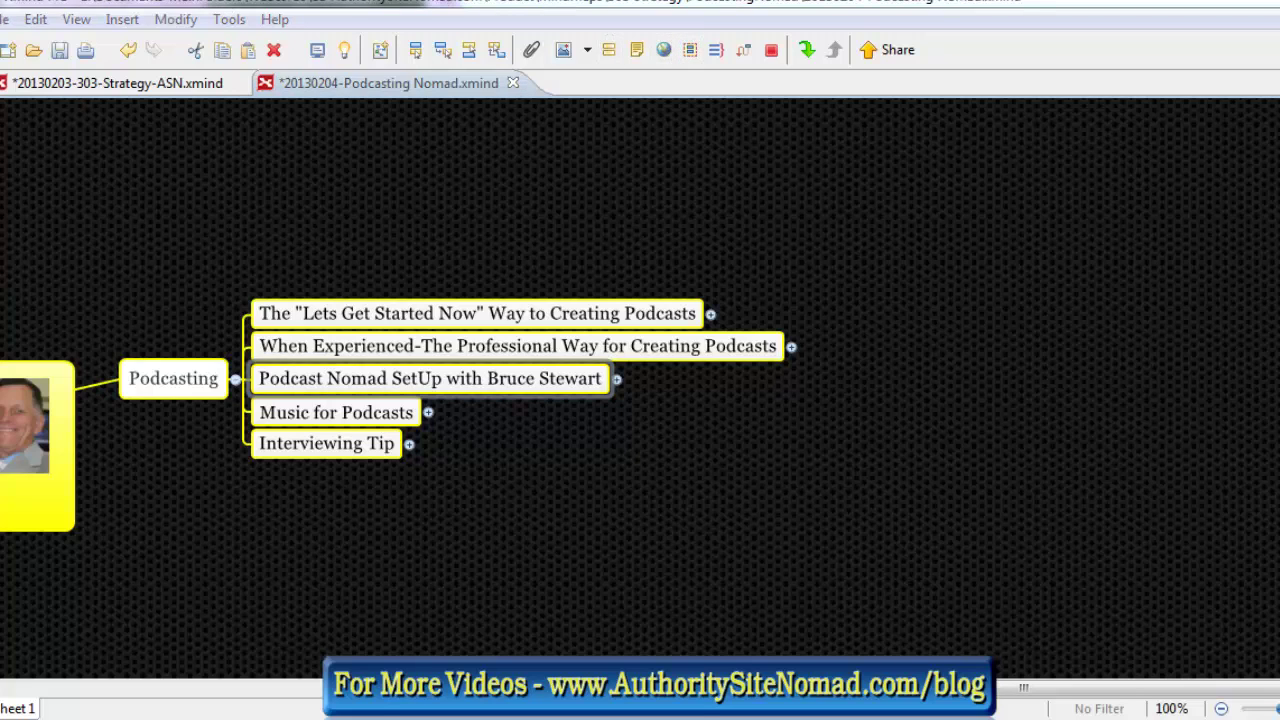
key("alt+Tab")
left_click(605, 52)
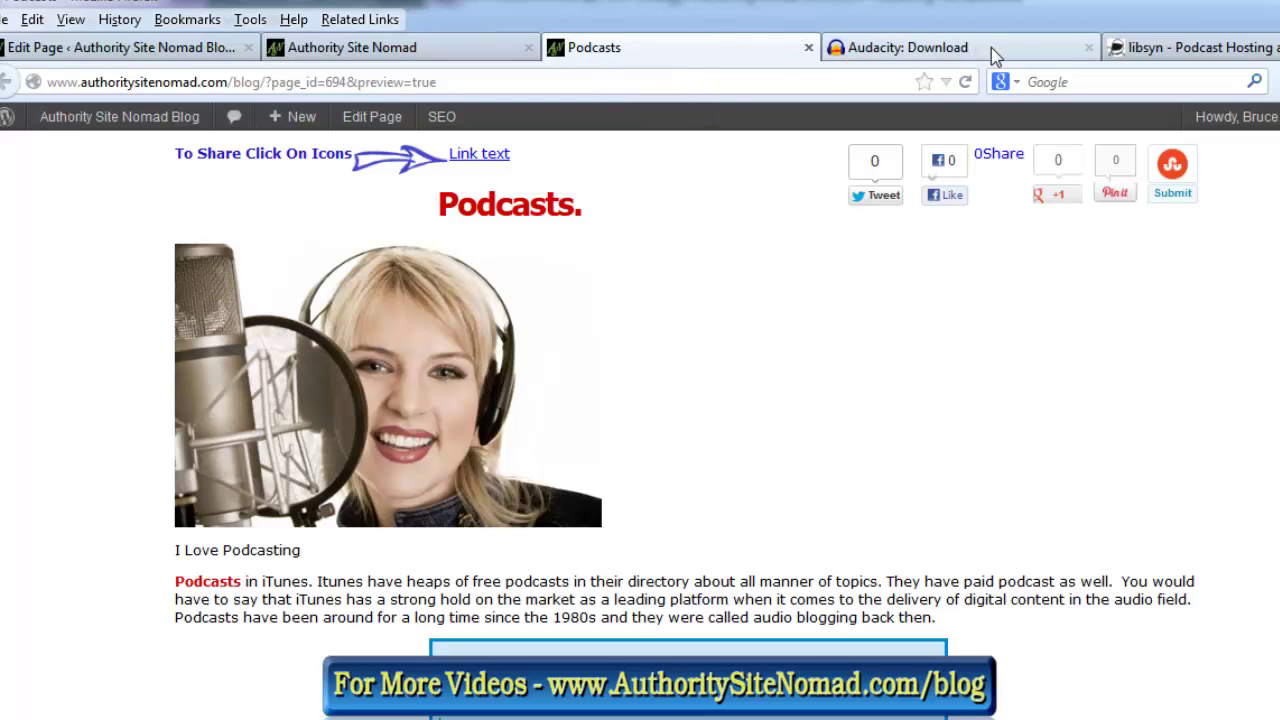
left_click(1176, 50)
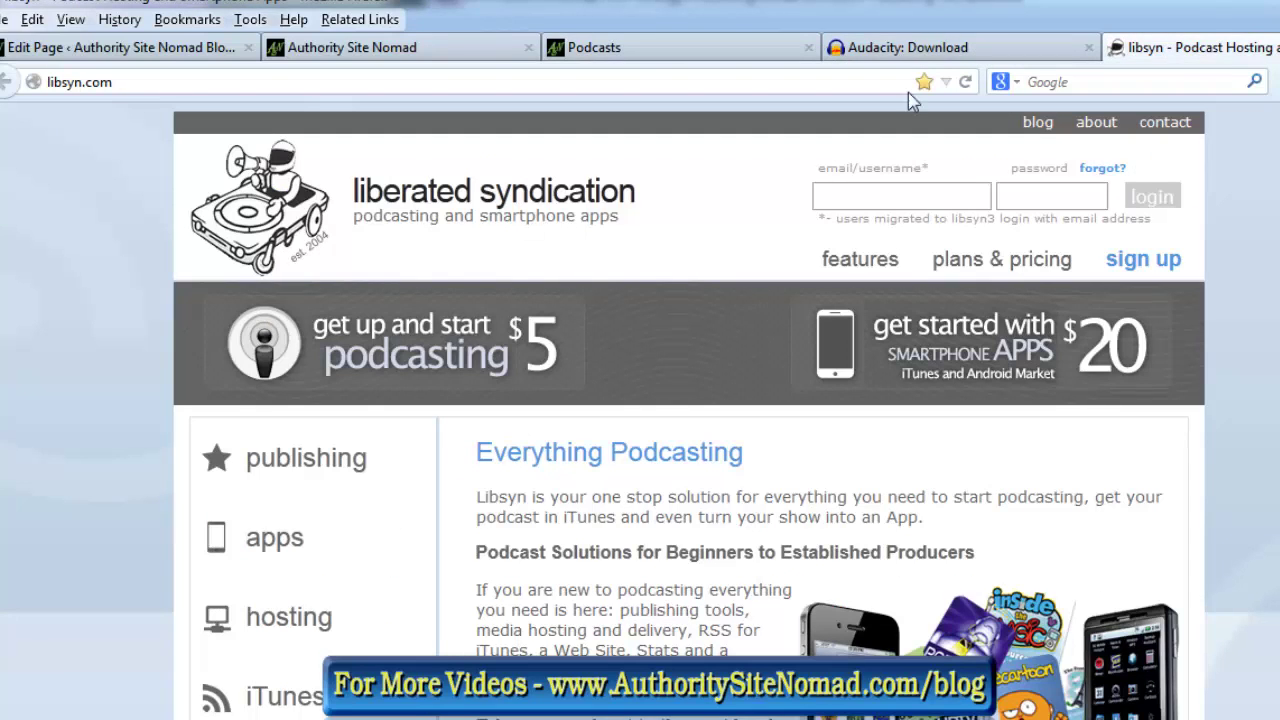
left_click(975, 48)
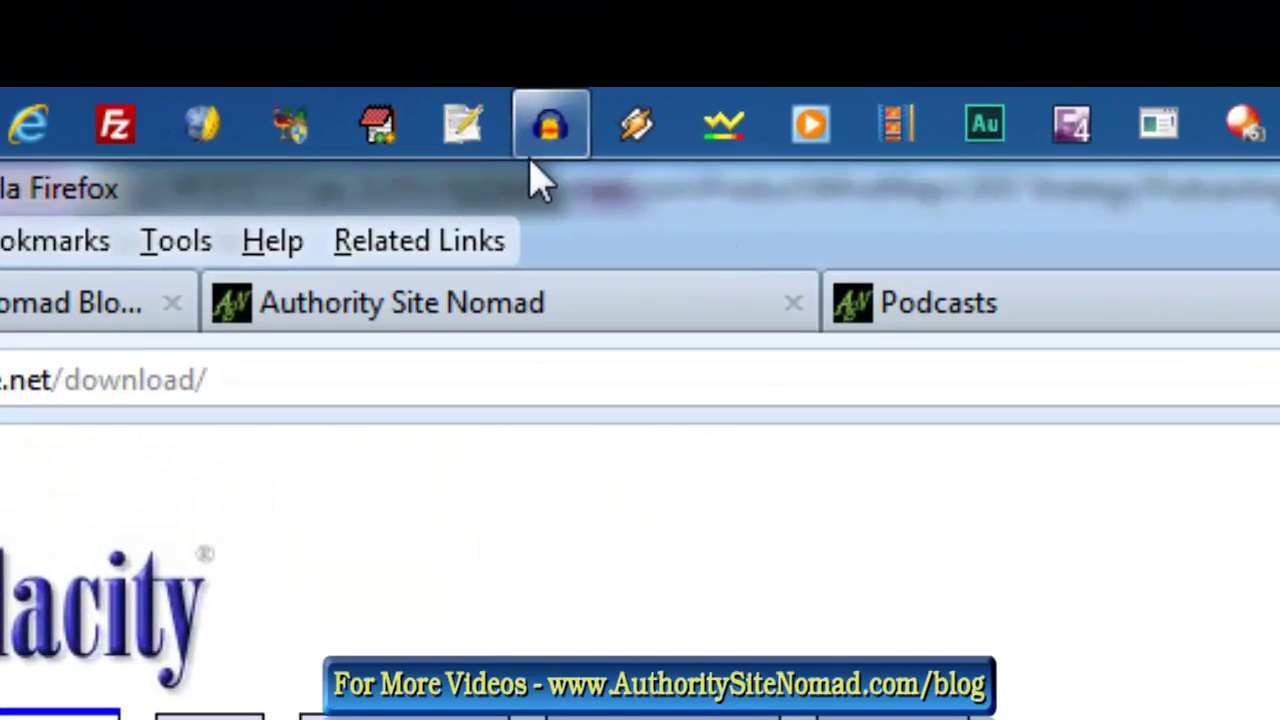
Open Audacity and record a mono voice track about 33 seconds long from the microphone
mouse_move(470, 97)
left_click(550, 132)
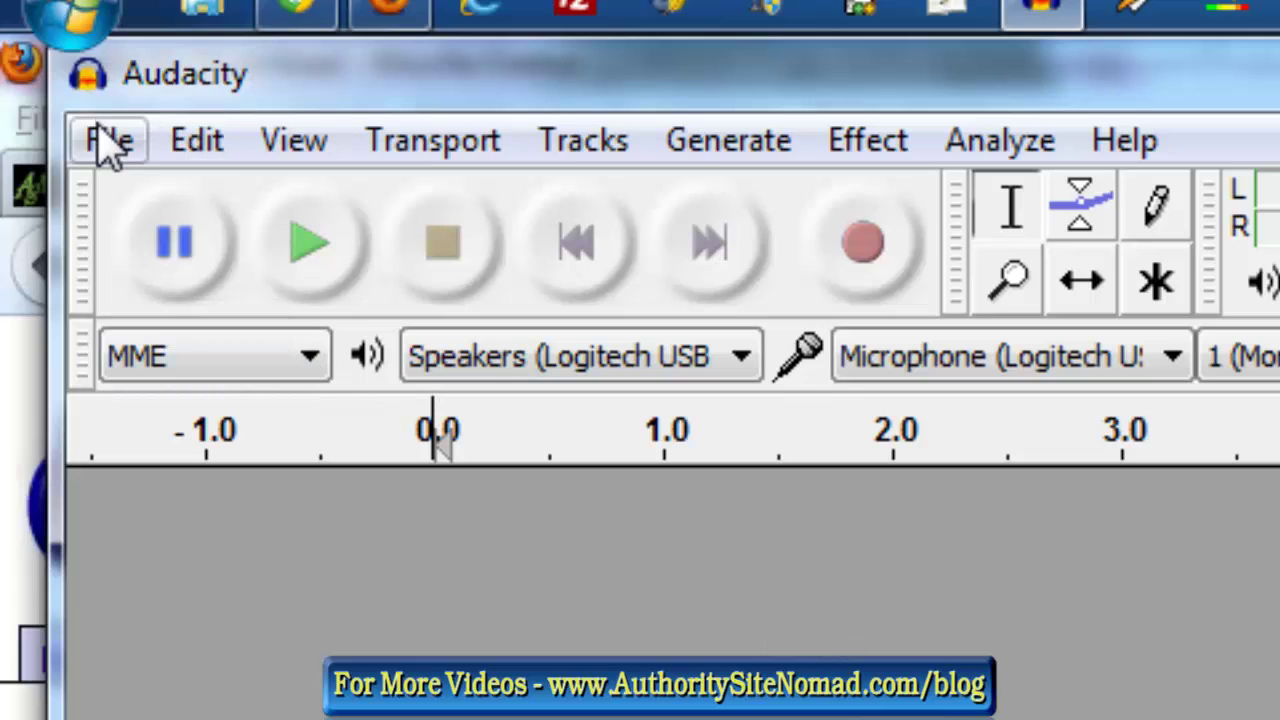
left_click(866, 248)
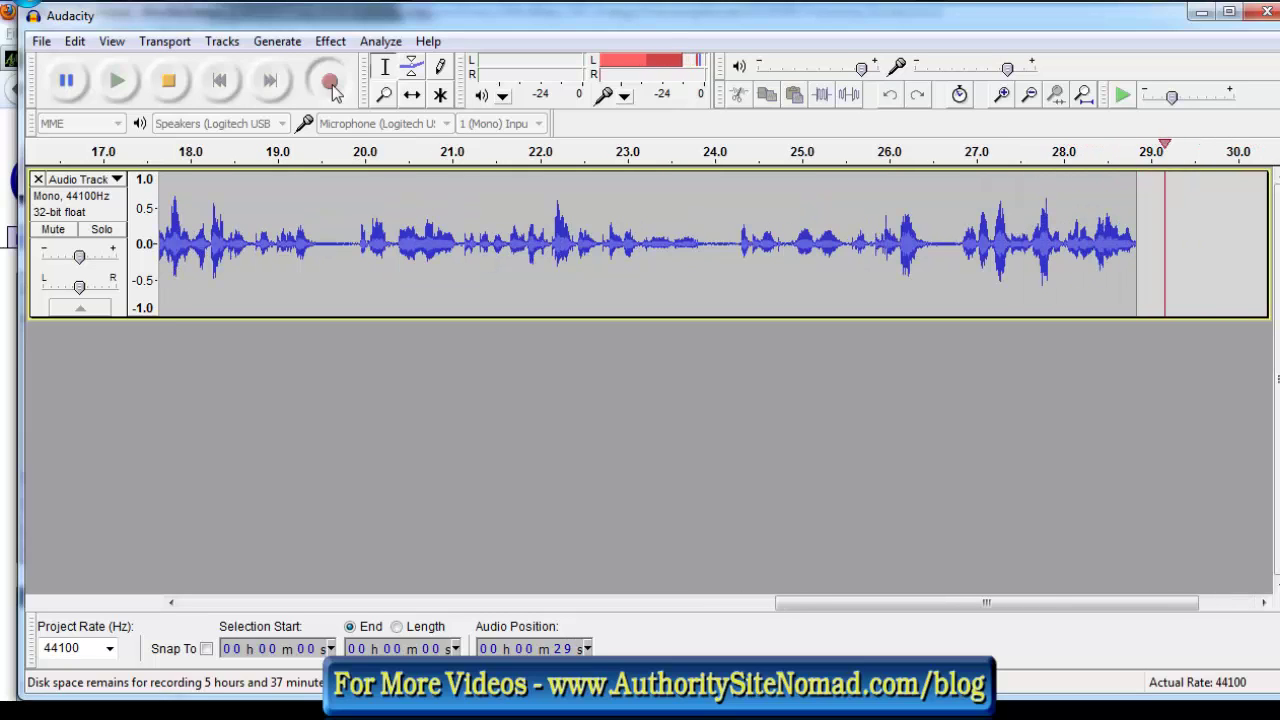
left_click(168, 80)
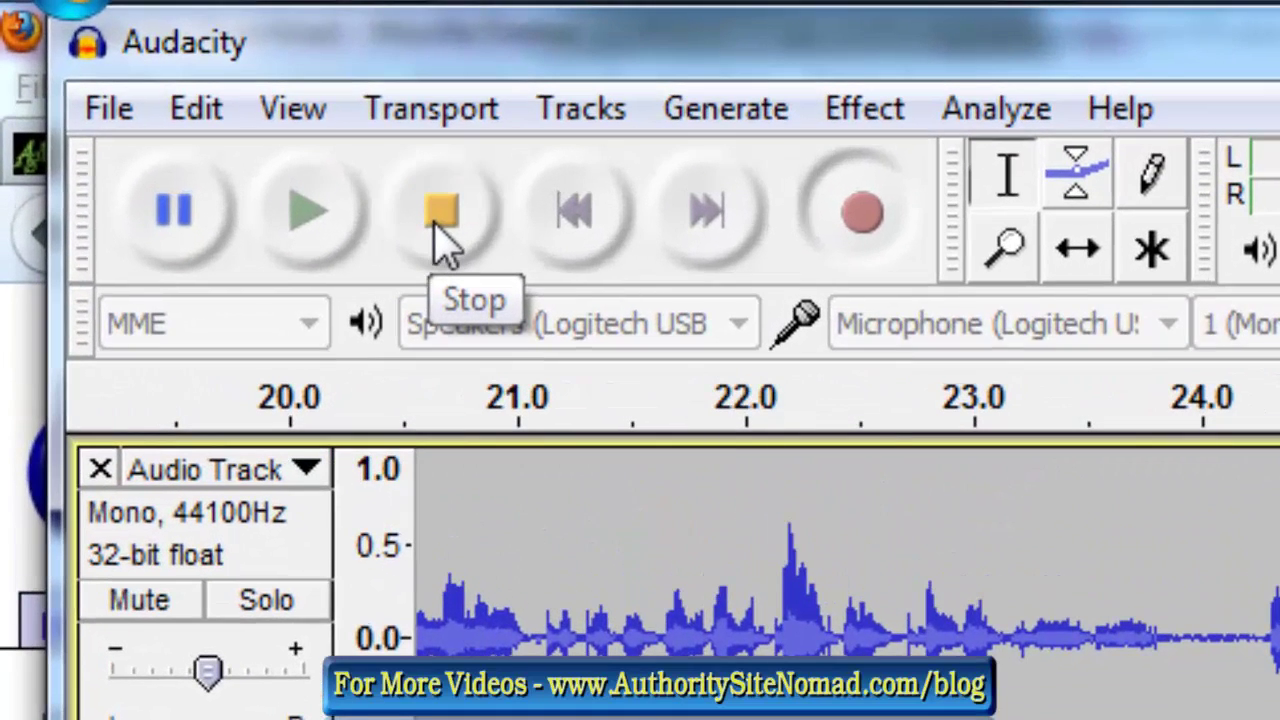
Play back the recorded voice track from its start, review the waveform and stop playback
left_click(303, 212)
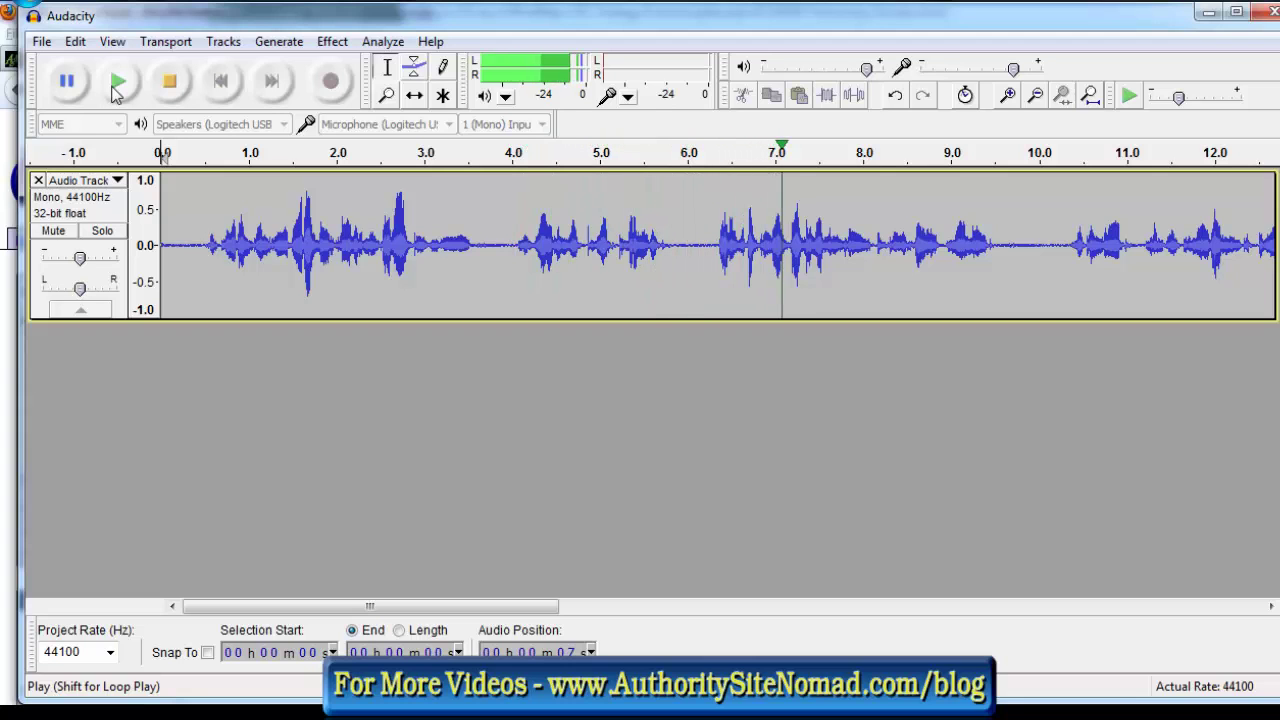
left_click_drag(410, 612, 310, 610)
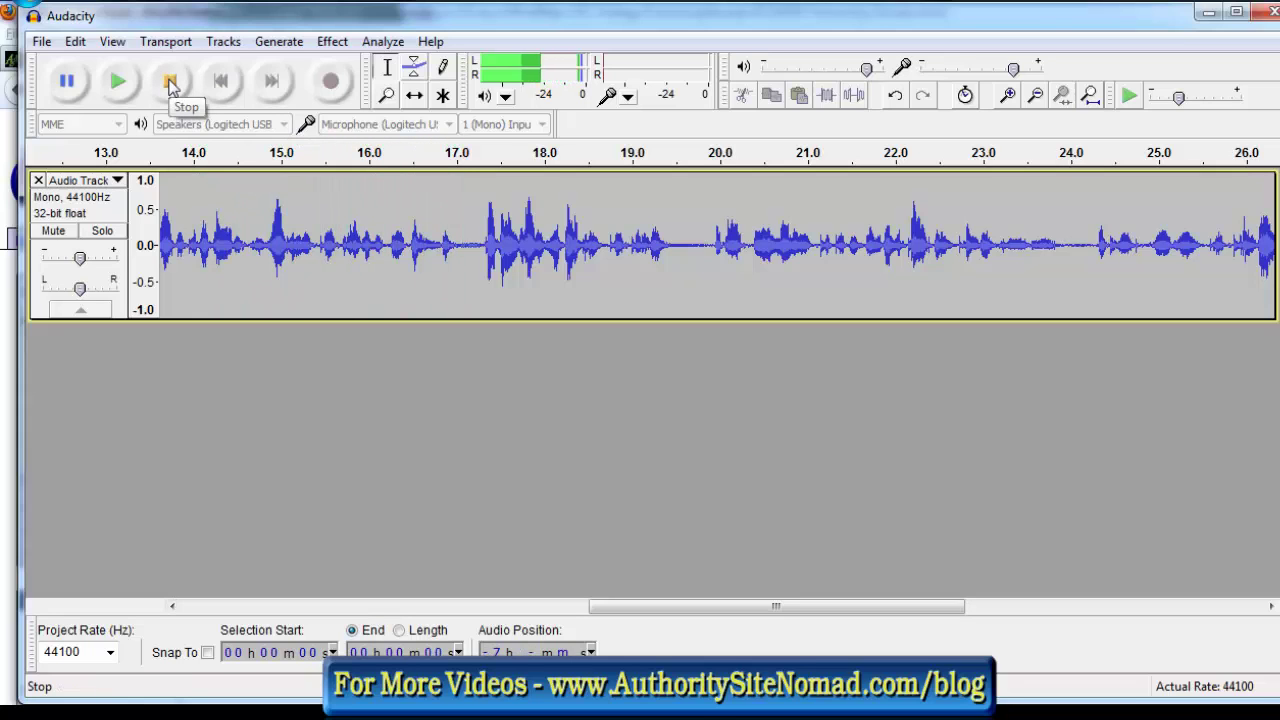
left_click(170, 84)
Export the recording as an MP3 named "Test-Recordingfor Podcast" to the TESTING folder on the desktop, accepting the existing metadata
left_click(44, 42)
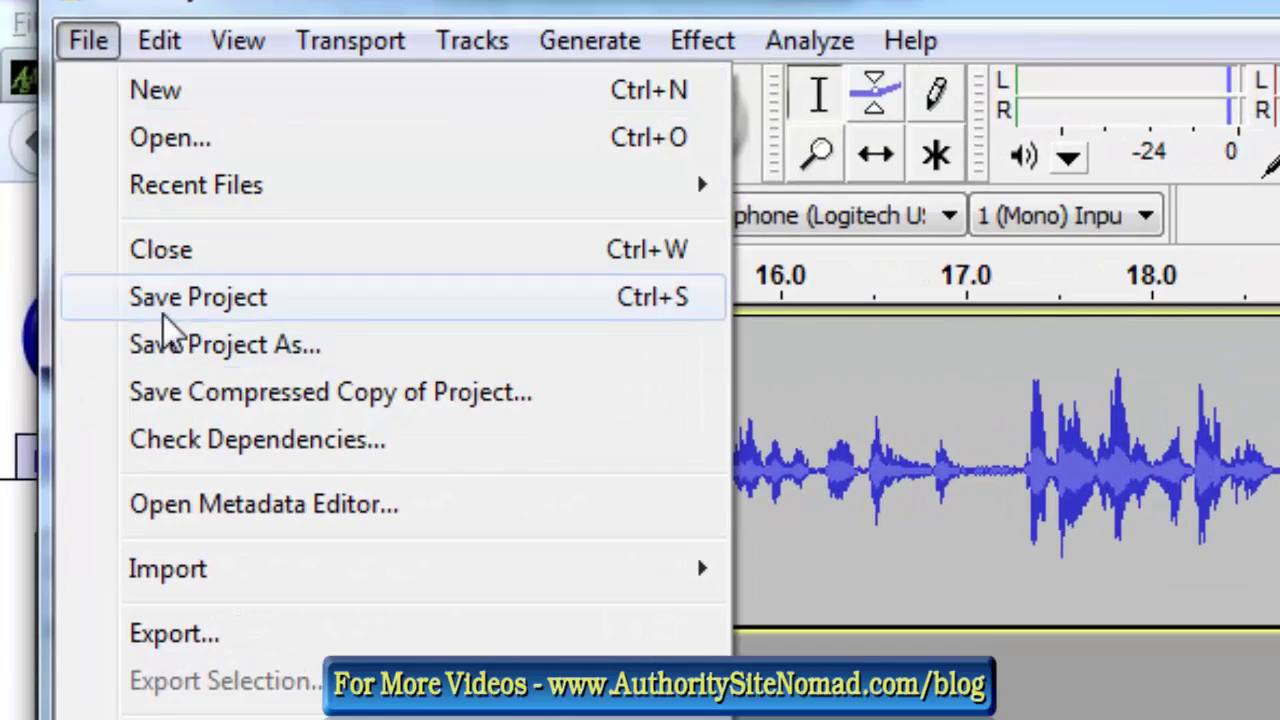
left_click(182, 636)
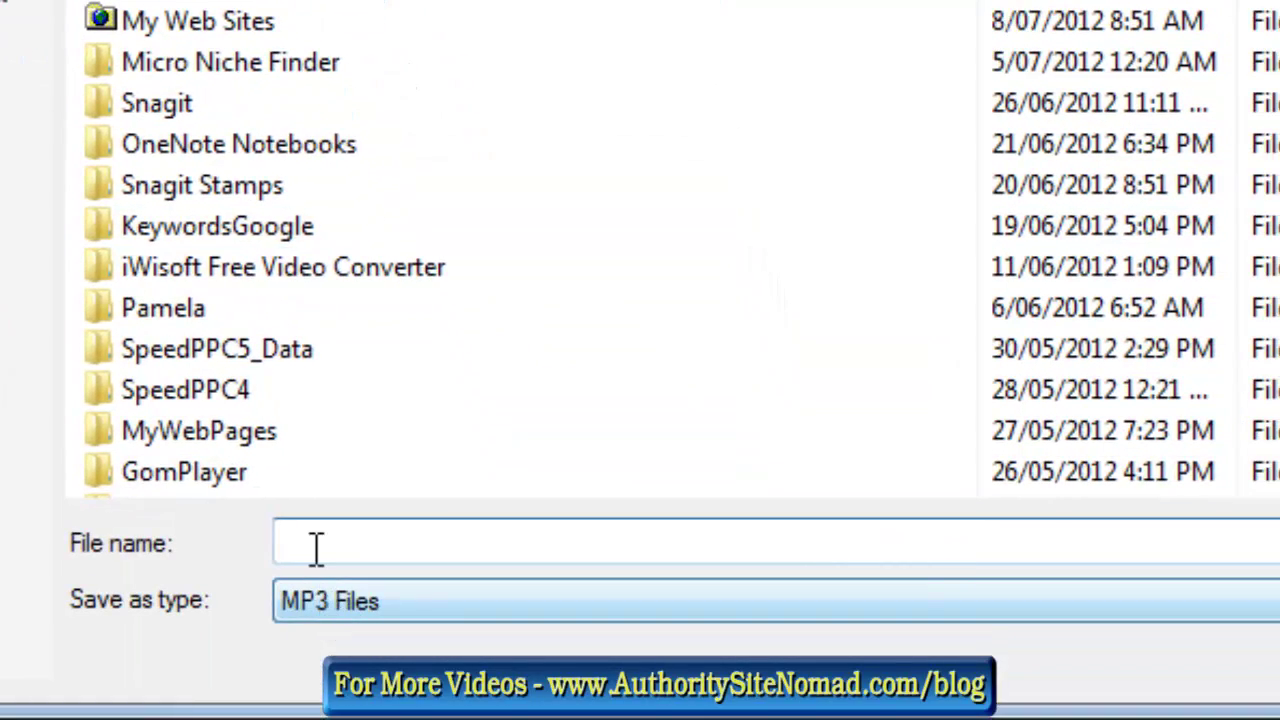
type("Test-Reco")
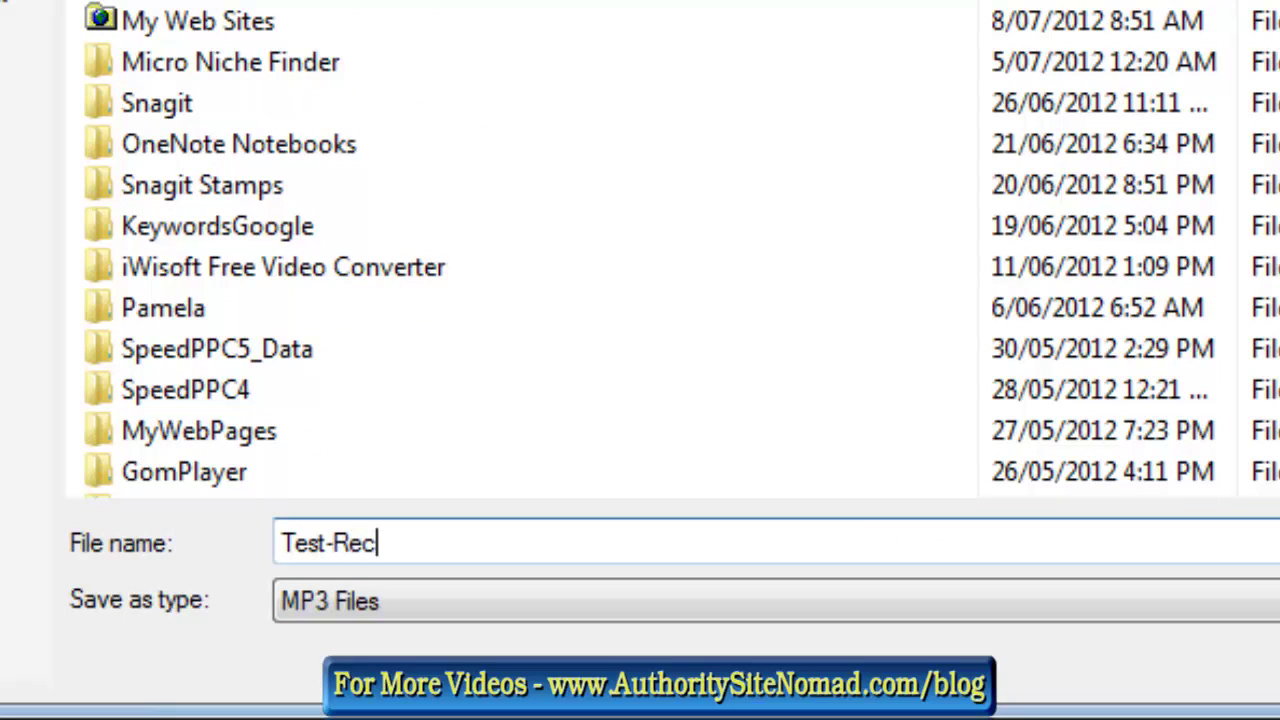
type("rding")
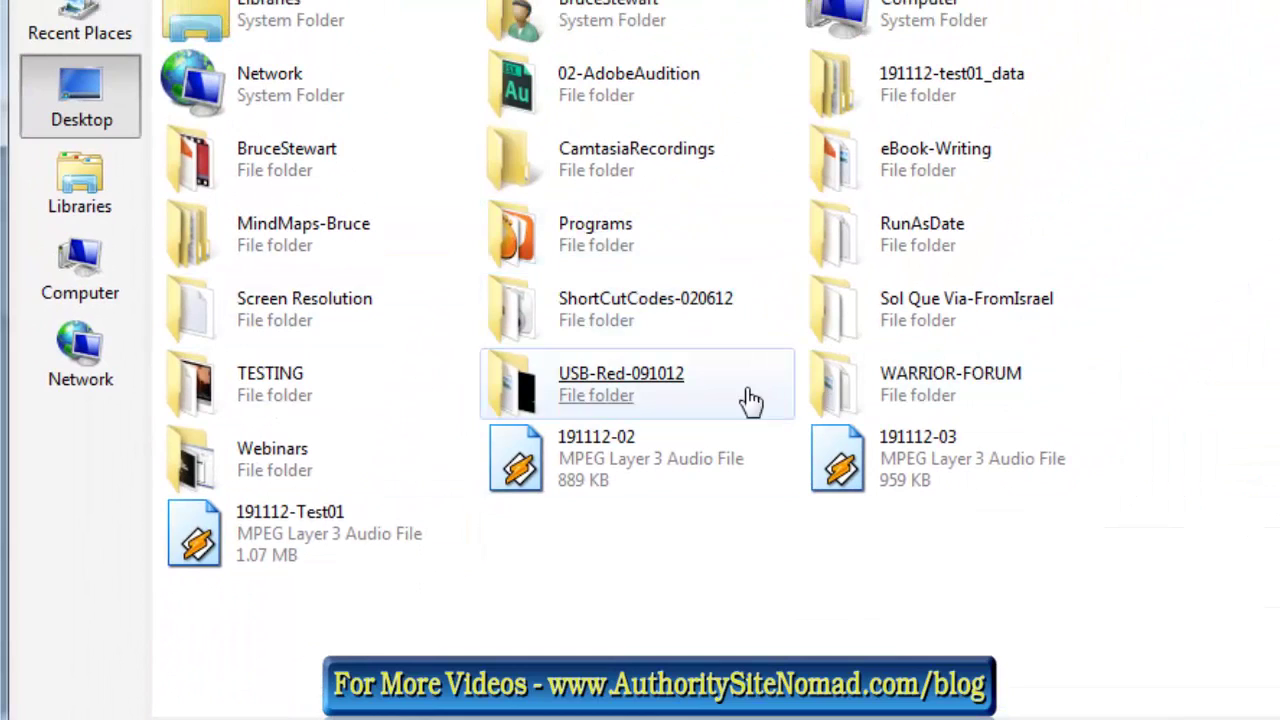
double_click(196, 390)
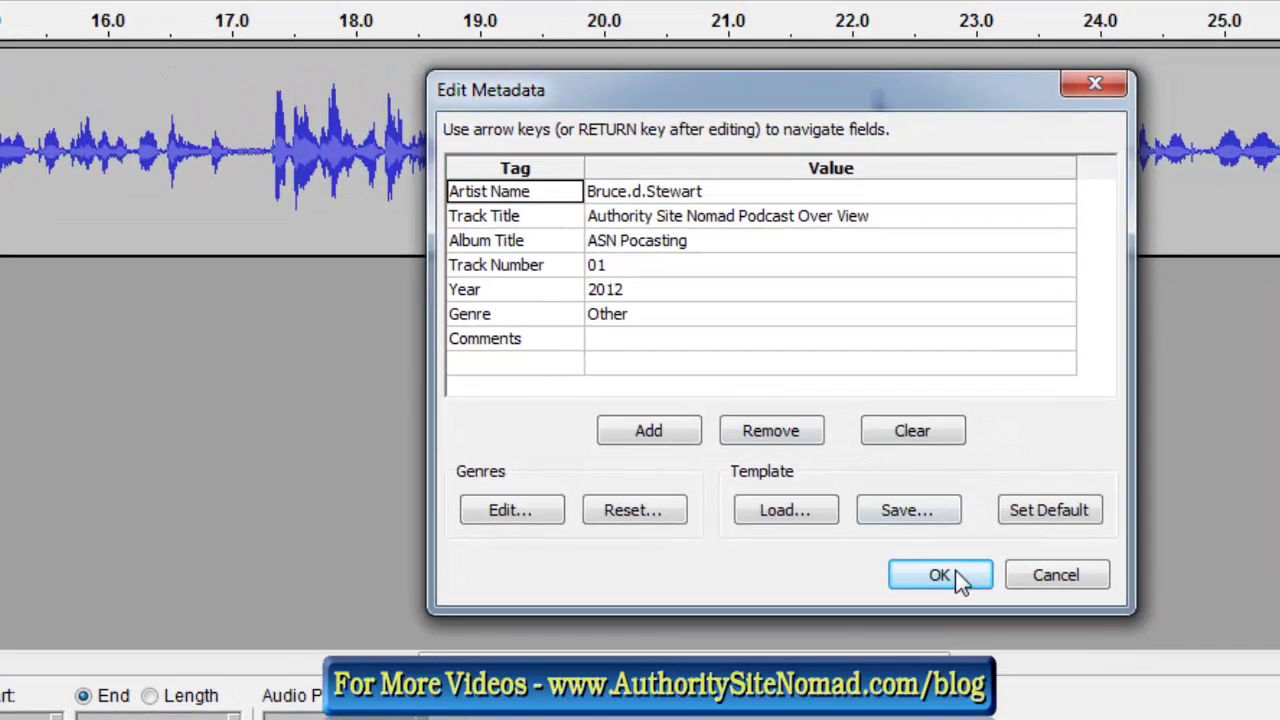
left_click(940, 576)
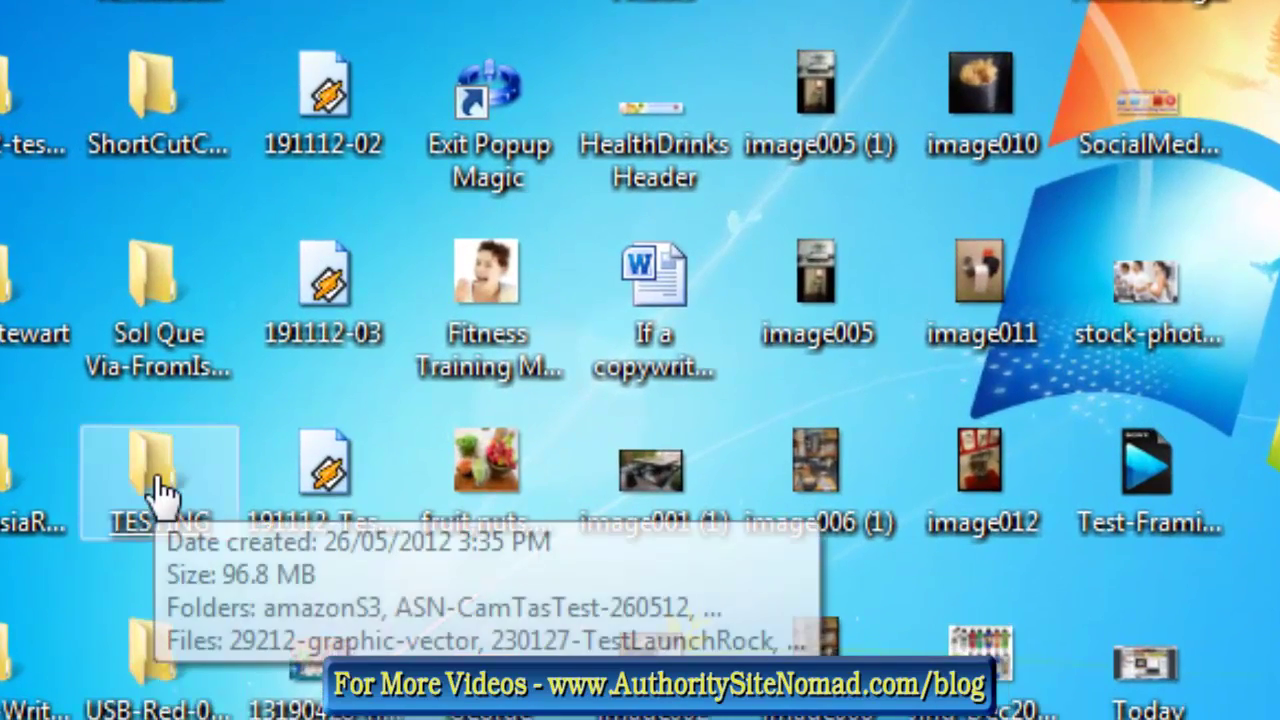
Open the TESTING folder on the desktop and sort its files by date modified, newest first
double_click(157, 482)
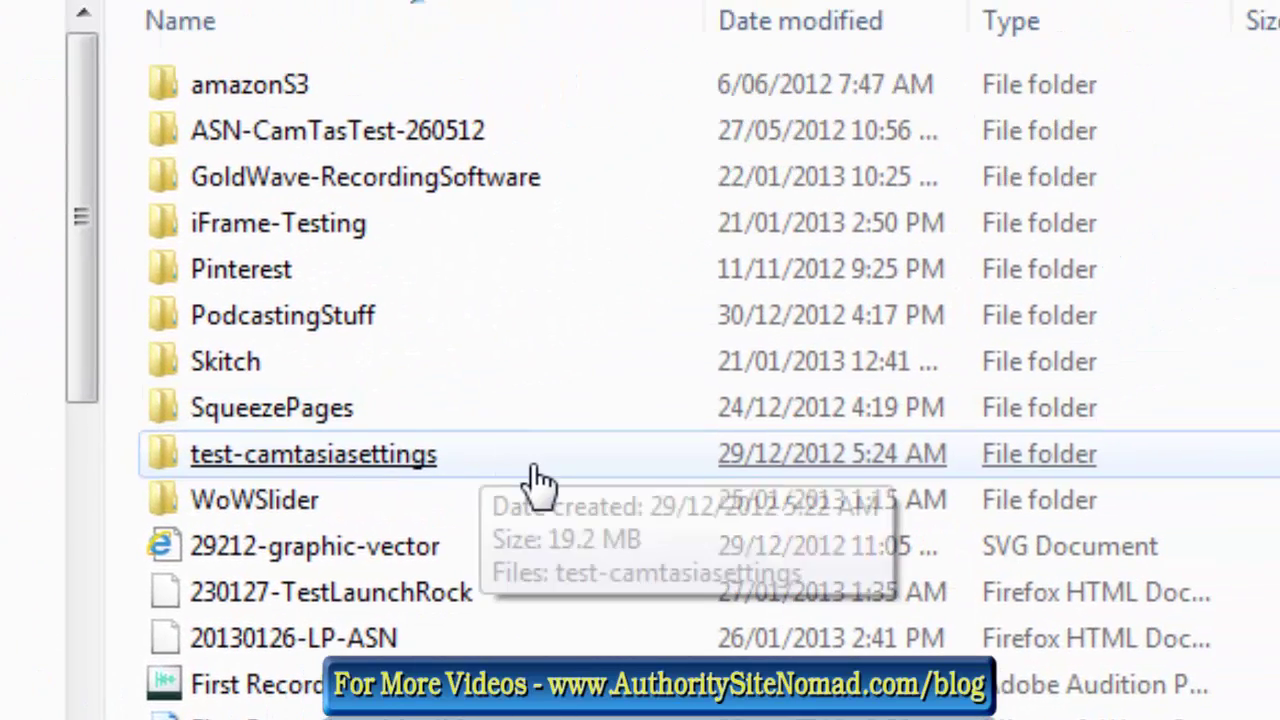
left_click(537, 482)
scroll(537, 490, "down", 3)
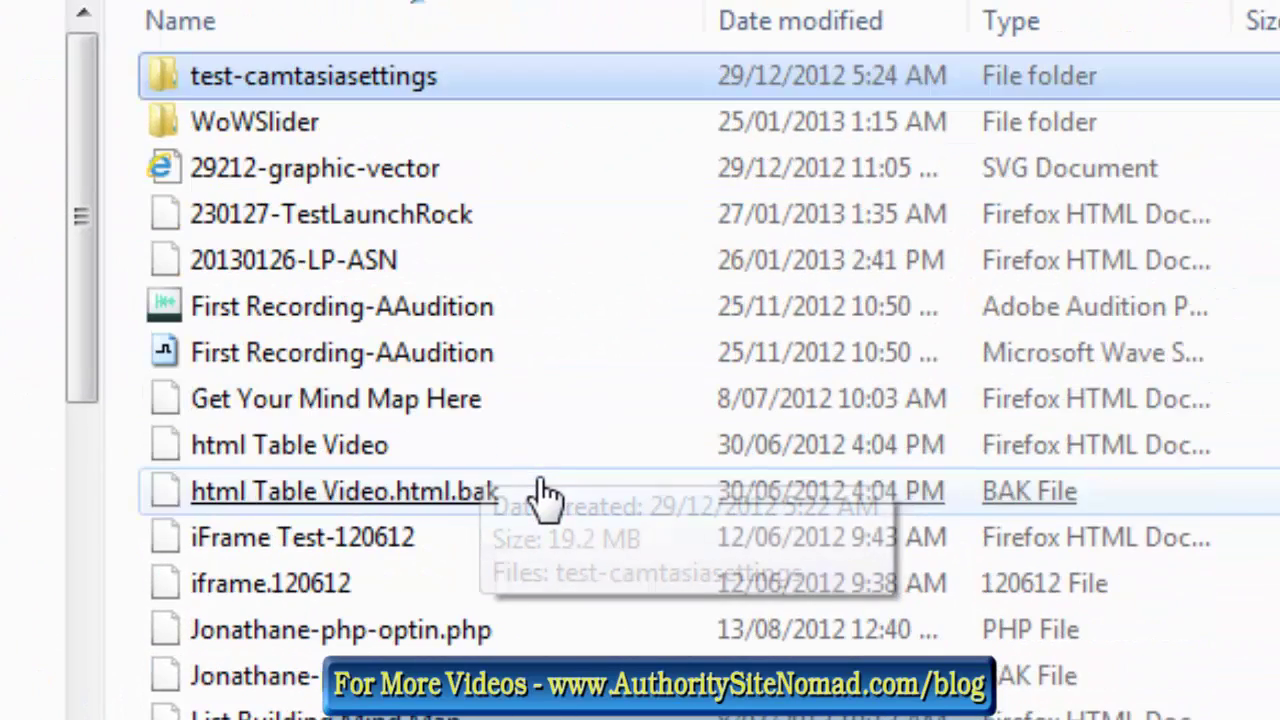
left_click(538, 495)
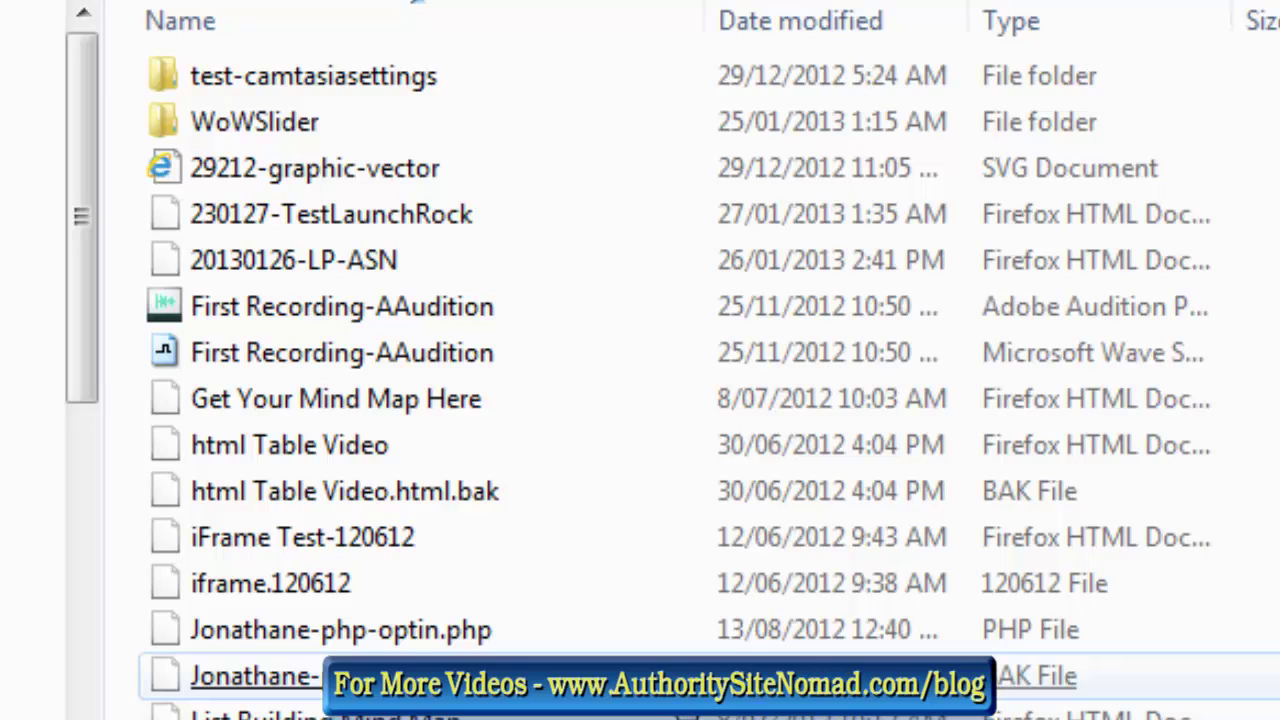
left_click(870, 25)
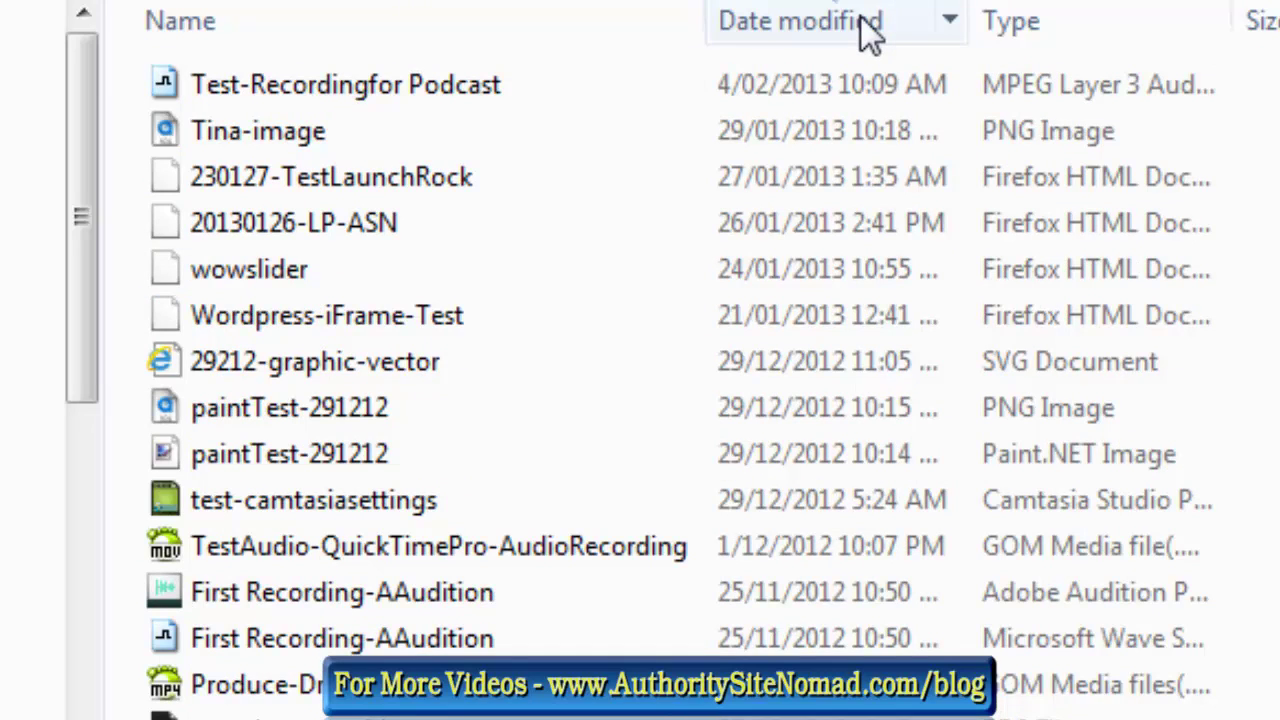
Play the Test-Recordingfor Podcast MP3 in Winamp and pause it after about 18 seconds
left_click(338, 102)
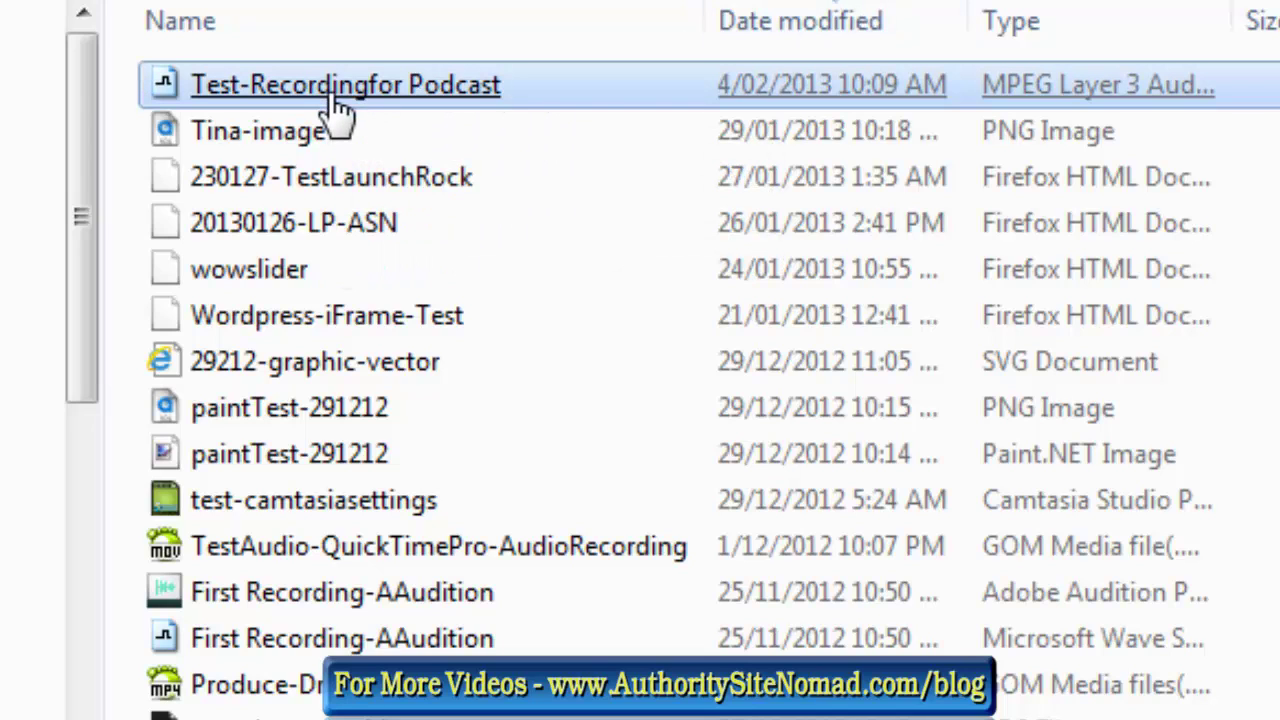
double_click(338, 102)
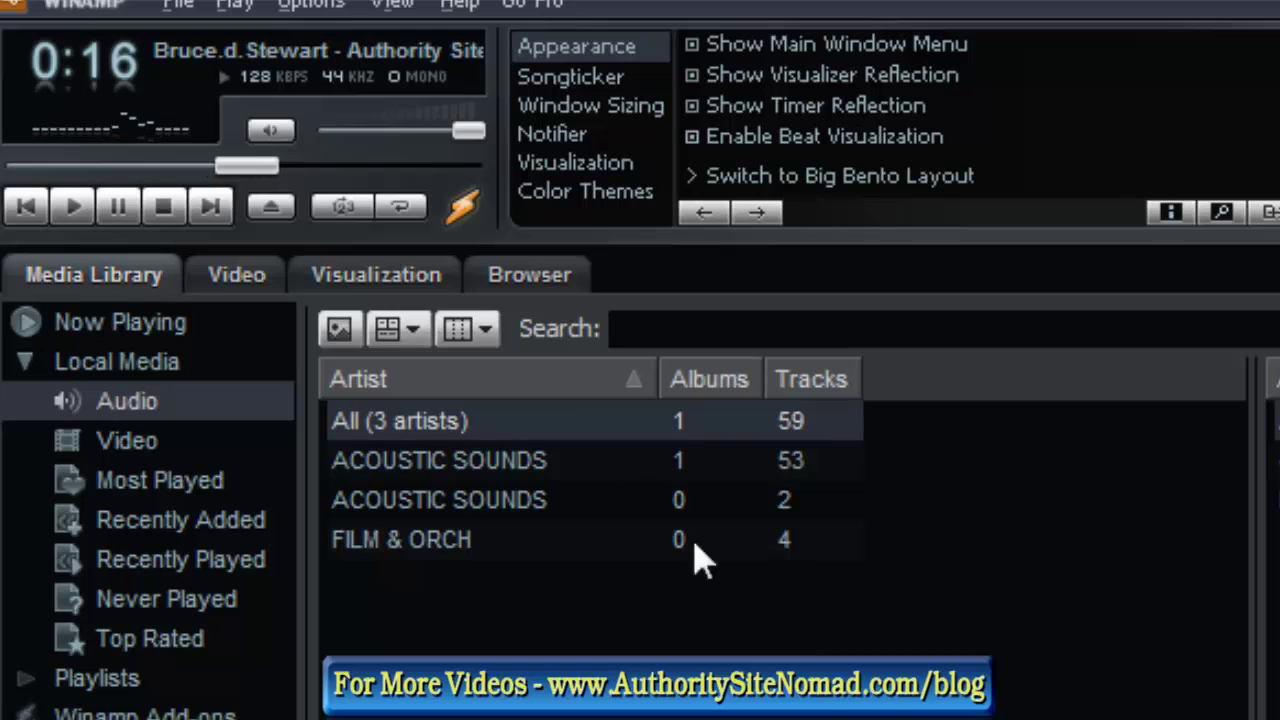
left_click(120, 207)
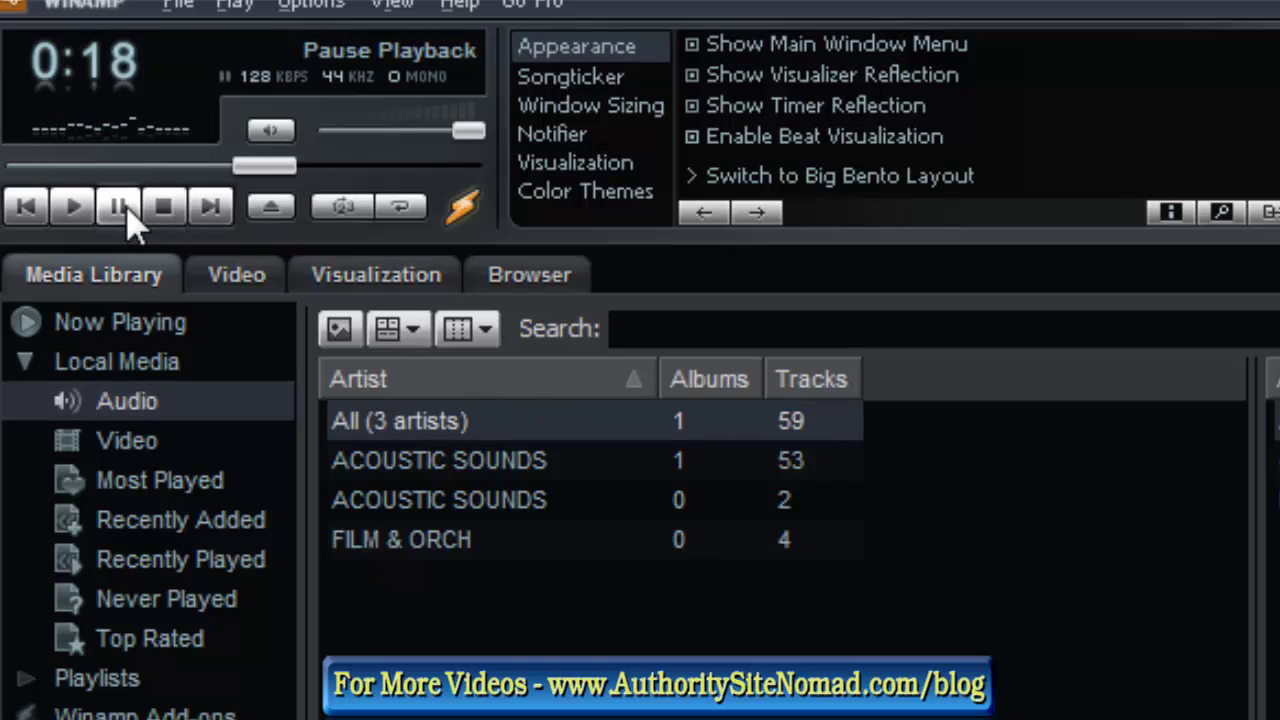
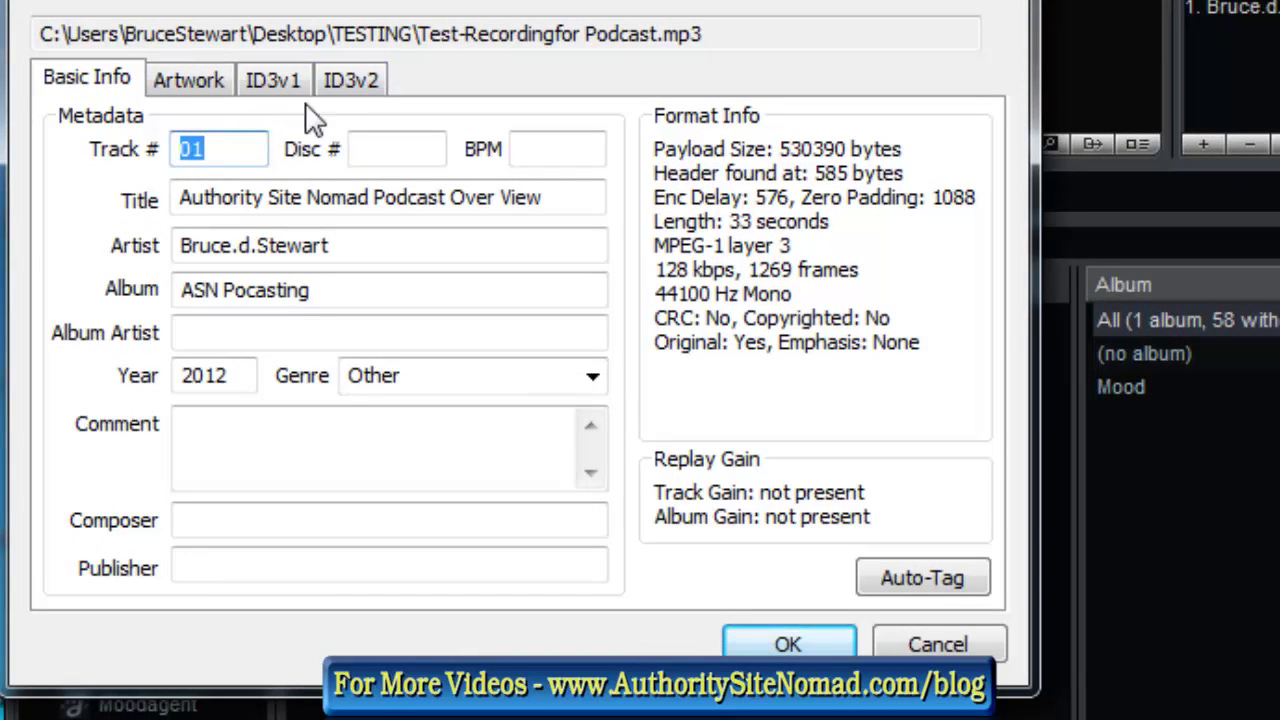
Set the track number in the podcast file's ID3v2 tag to 001
left_click(360, 84)
left_click(207, 188)
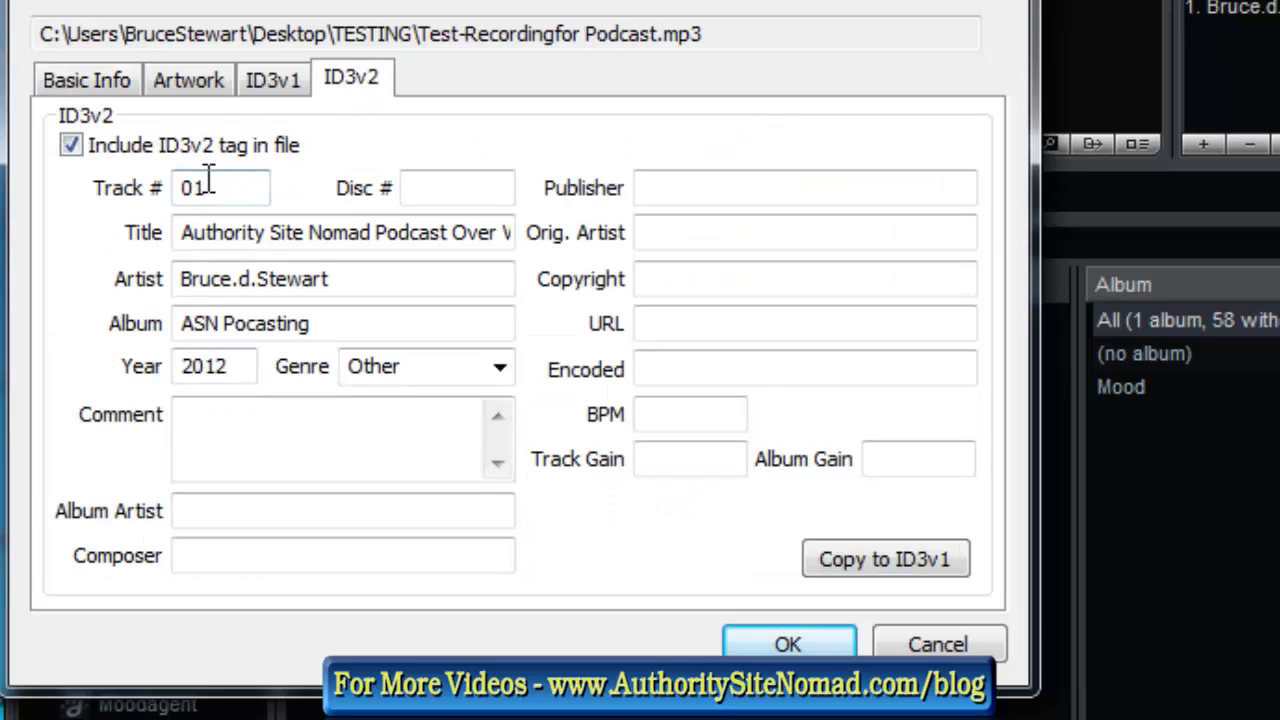
left_click_drag(207, 188, 176, 187)
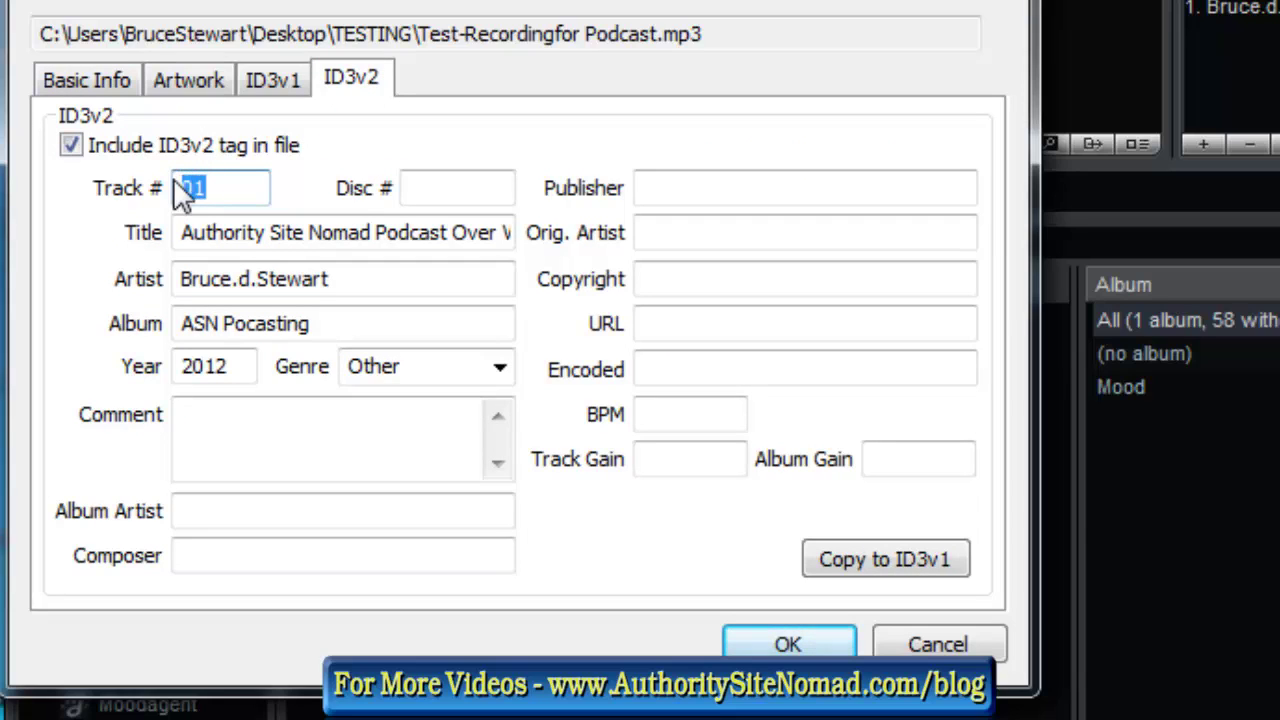
type("001")
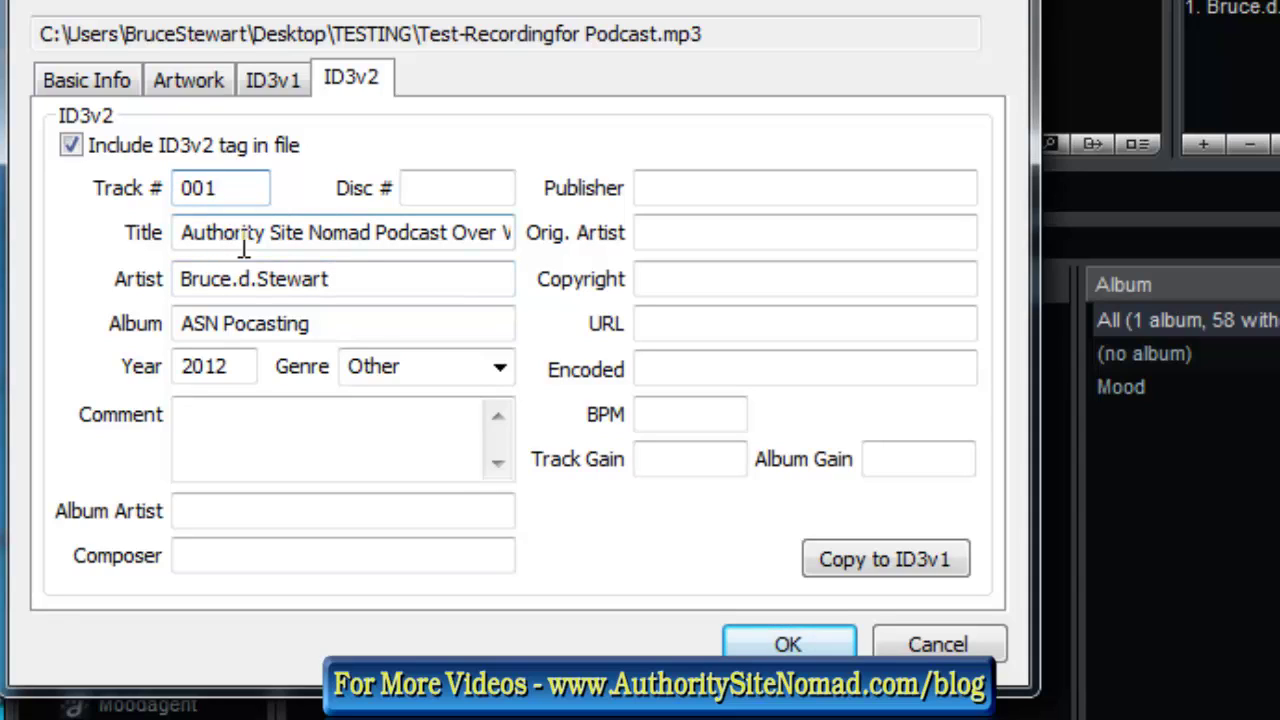
Set the ID3v2 tag's year to 2013 and its genre to Podcast
left_click_drag(334, 281, 172, 295)
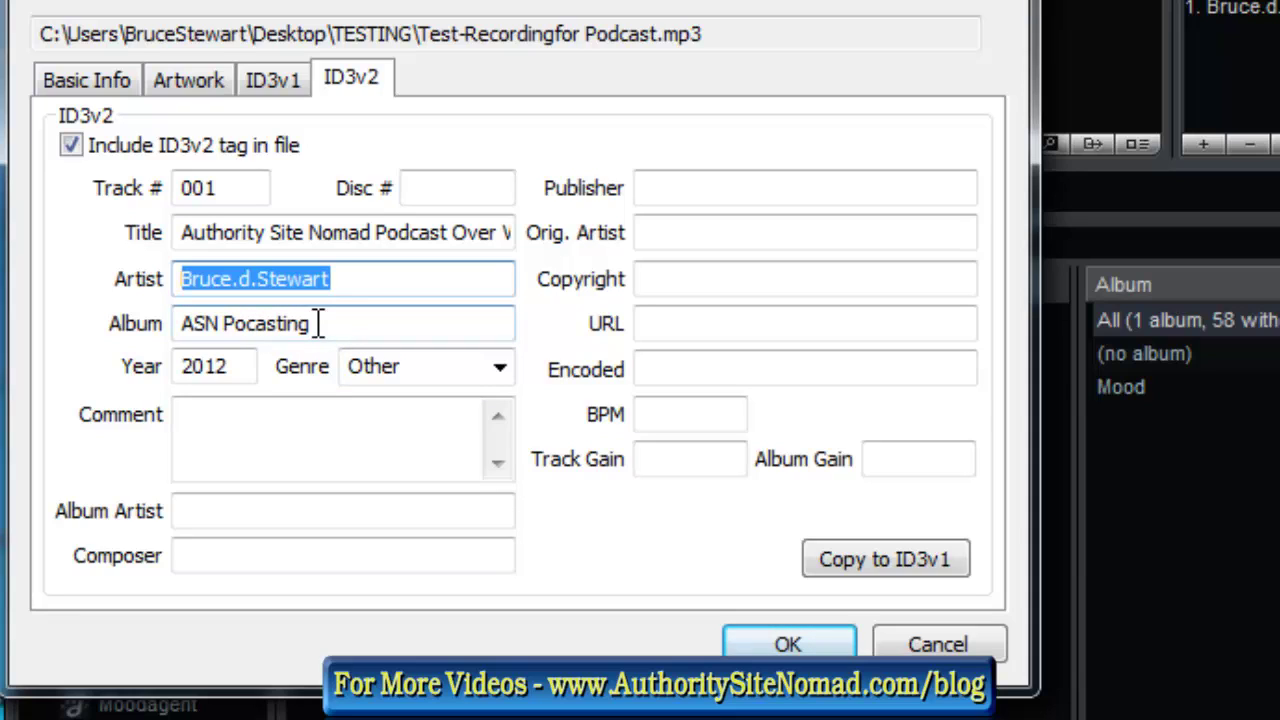
double_click(240, 366)
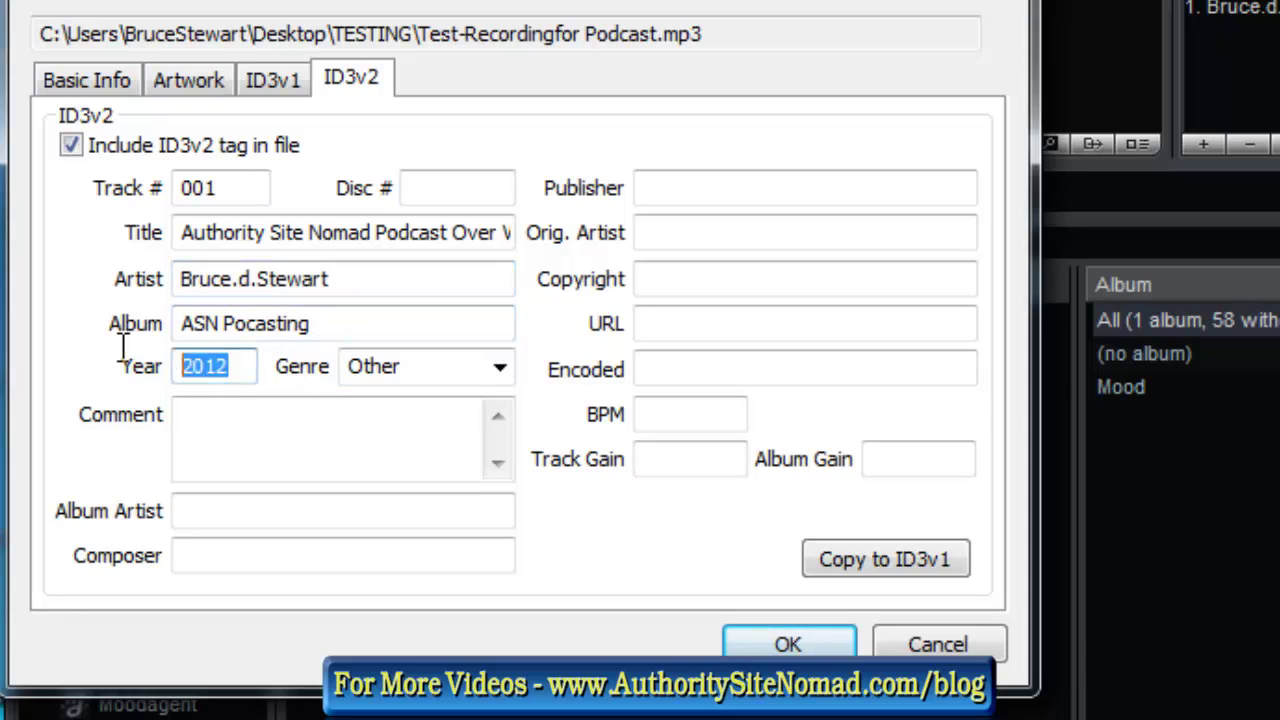
type("2013")
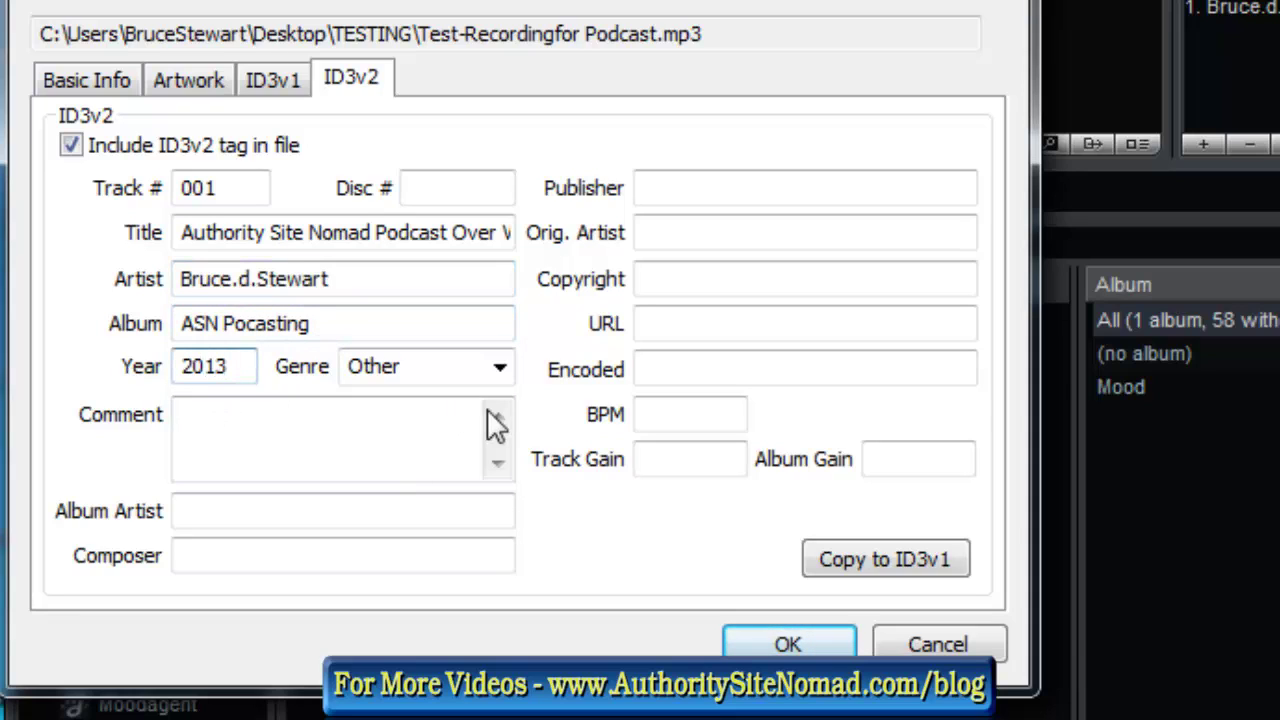
left_click(499, 372)
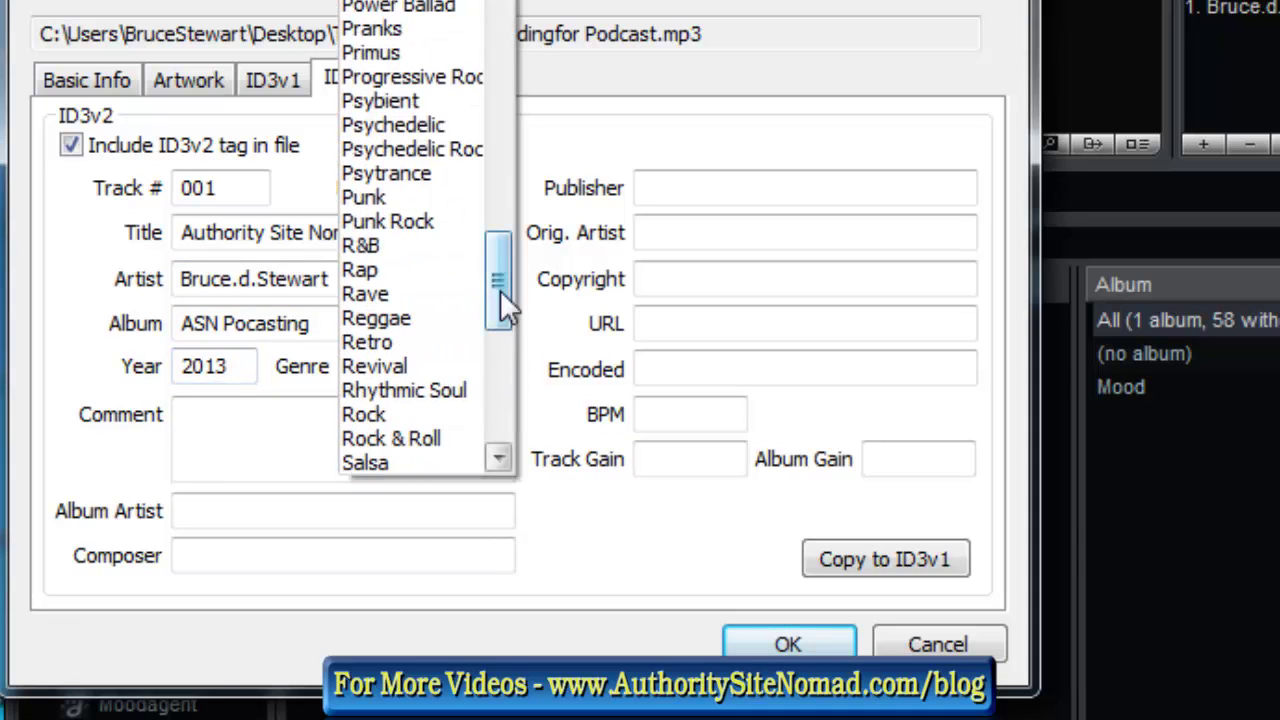
left_click_drag(500, 290, 492, 254)
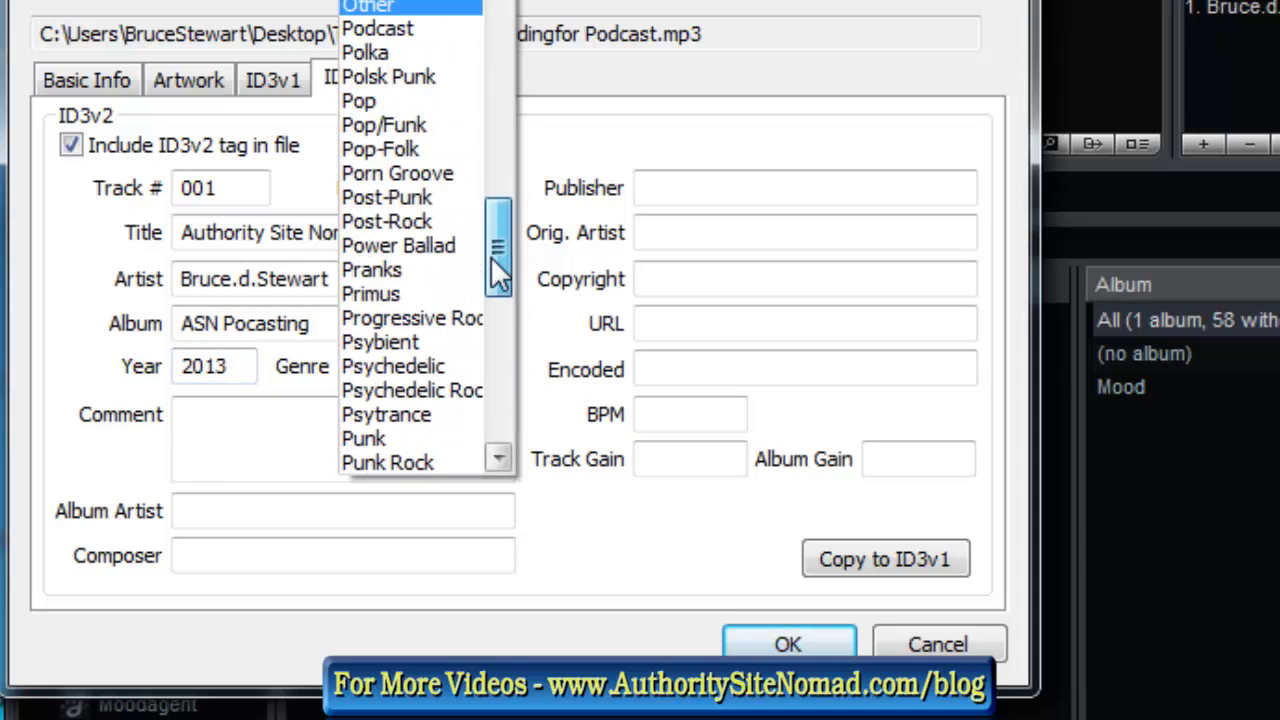
left_click(414, 30)
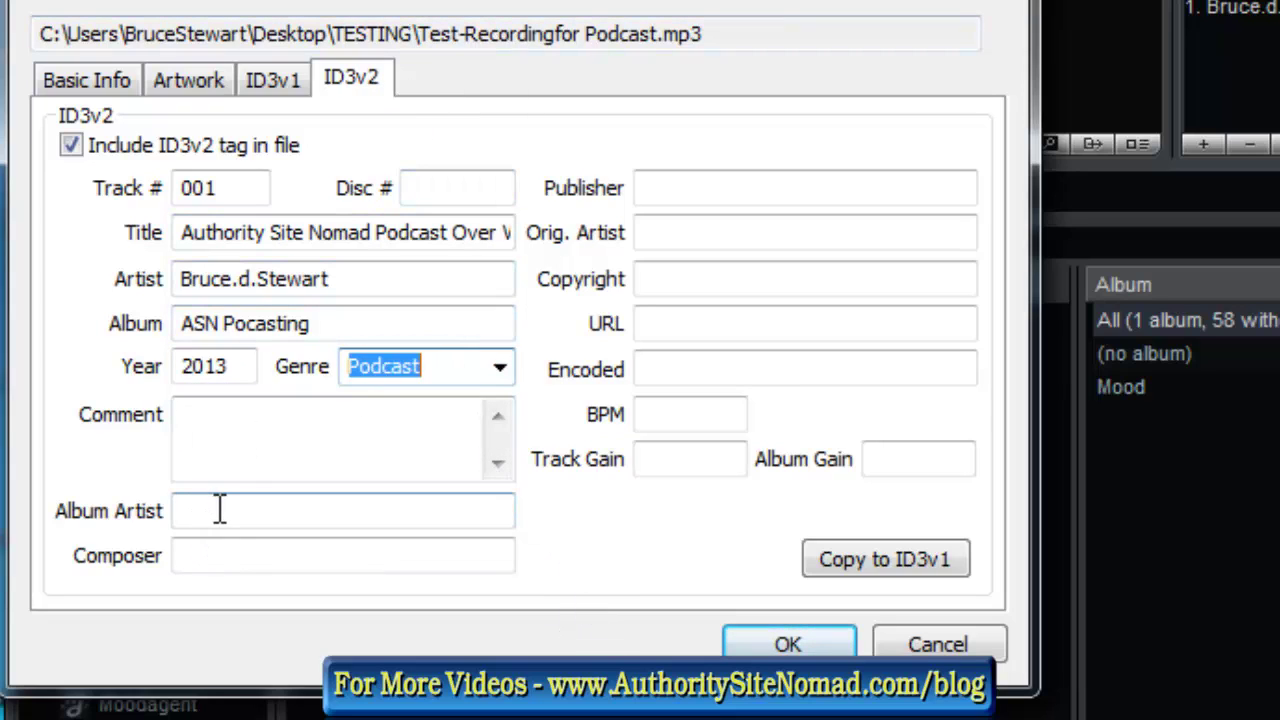
Enter "2013 asn" as the copyright in the ID3v2 tag
left_click(716, 279)
type("2013")
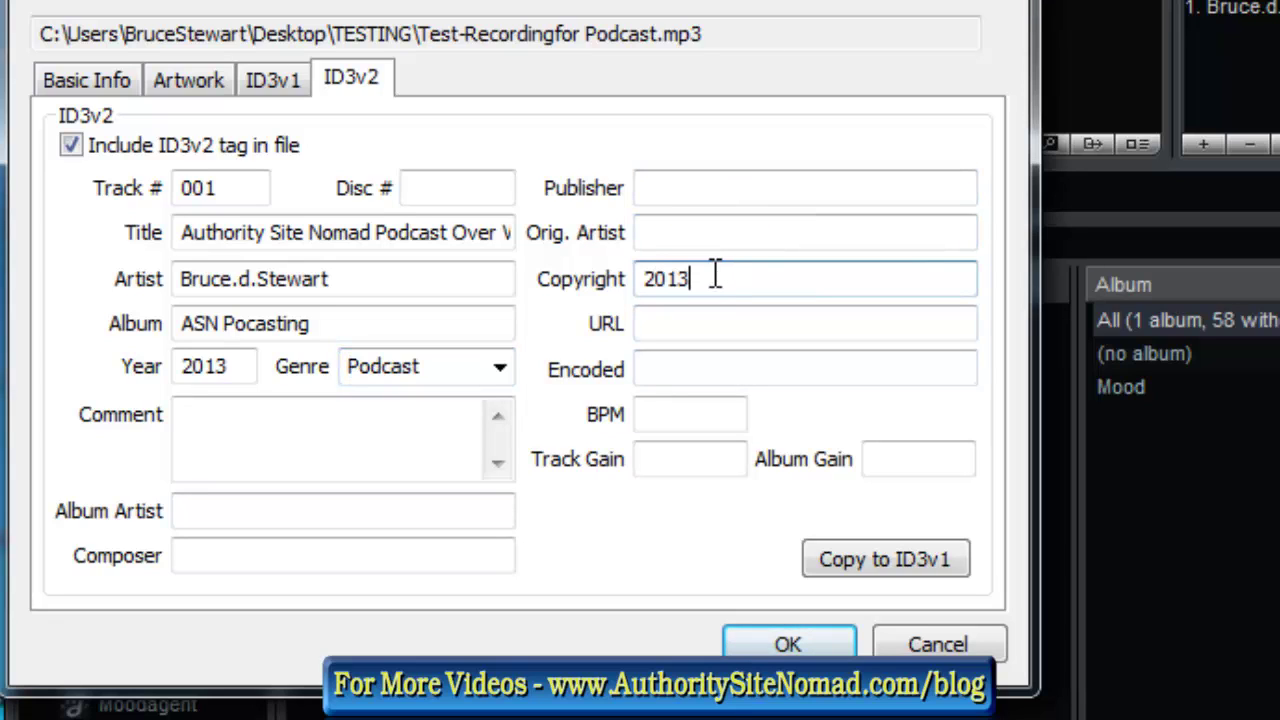
type(" aswan")
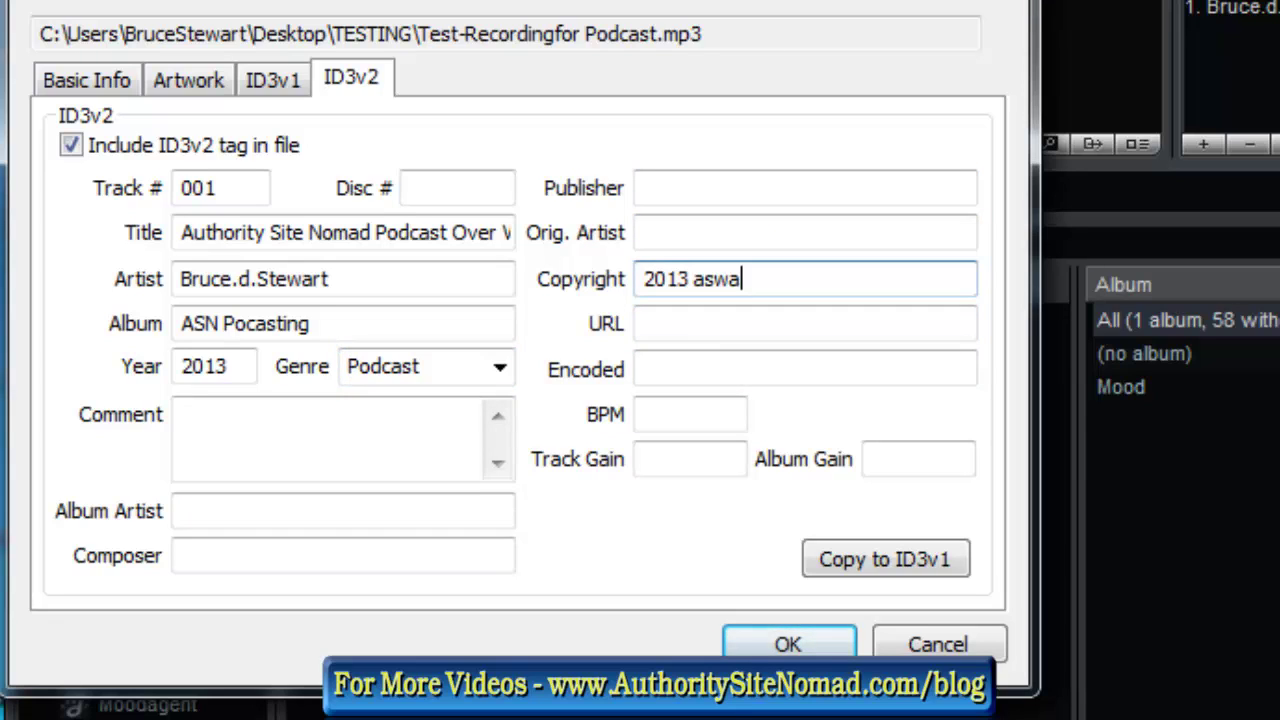
key("BackSpace")
key("BackSpace")
key("BackSpace")
type("n")
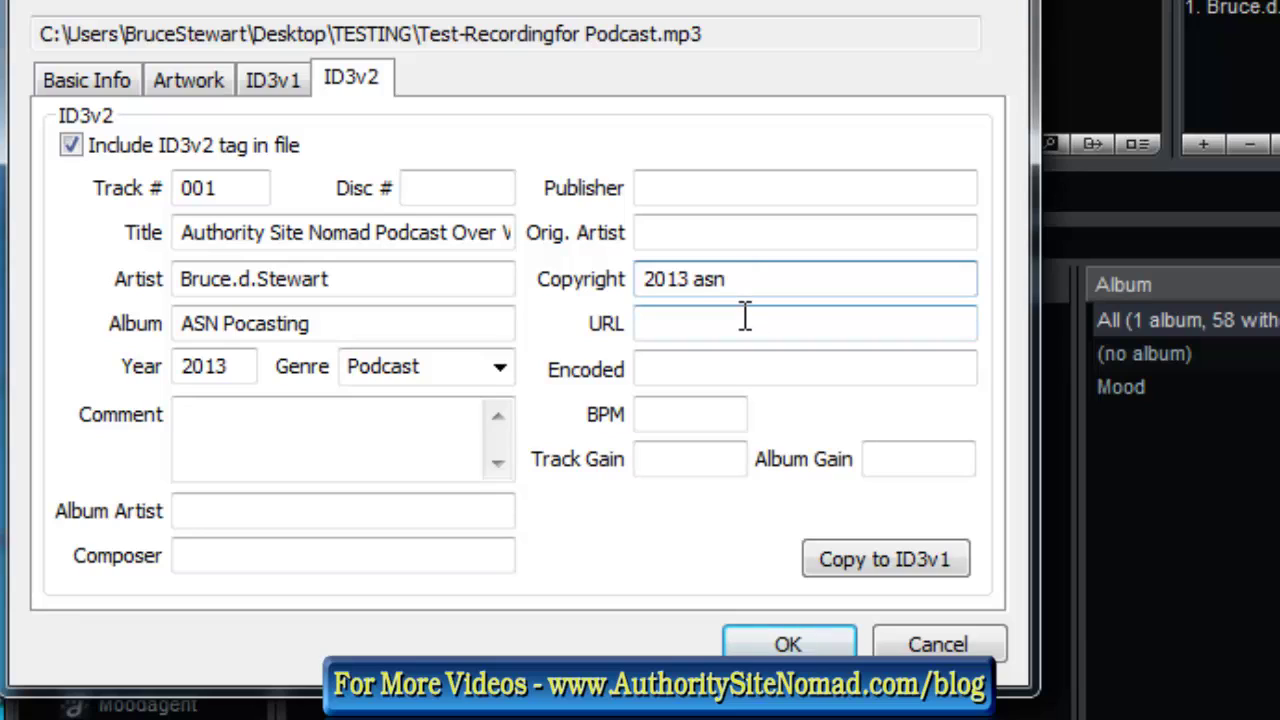
Leave the URL empty and save the ID3v2 tag changes to the podcast file
left_click(716, 325)
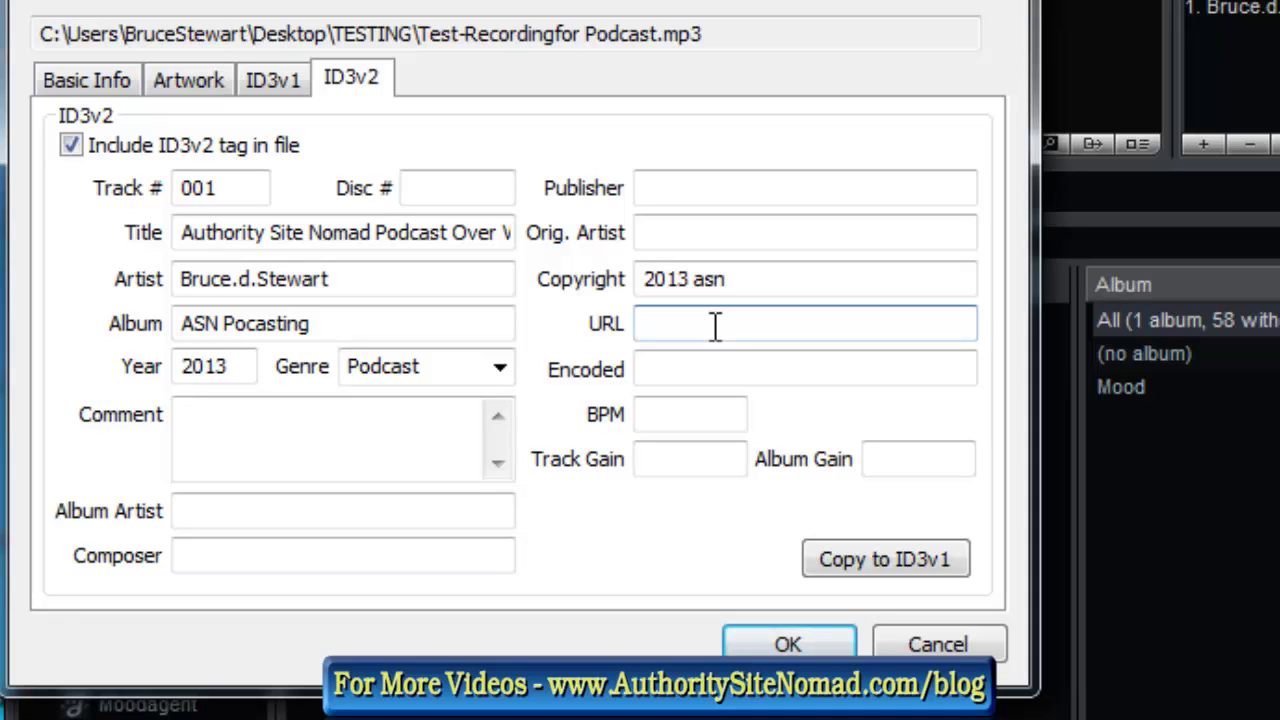
left_click(812, 648)
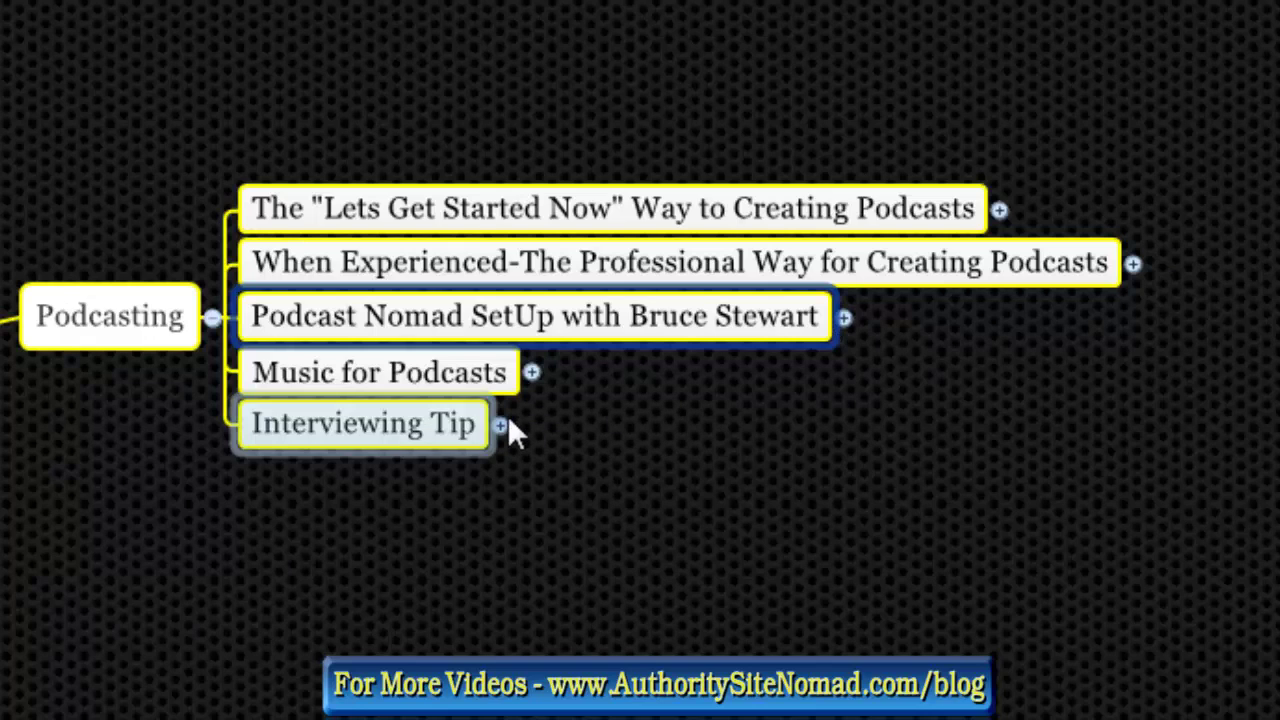
In the Podcasting mind map, review the subtopics under the podcast setup, Music for Podcasts and Interviewing Tip branches, collapsing each again
left_click(844, 318)
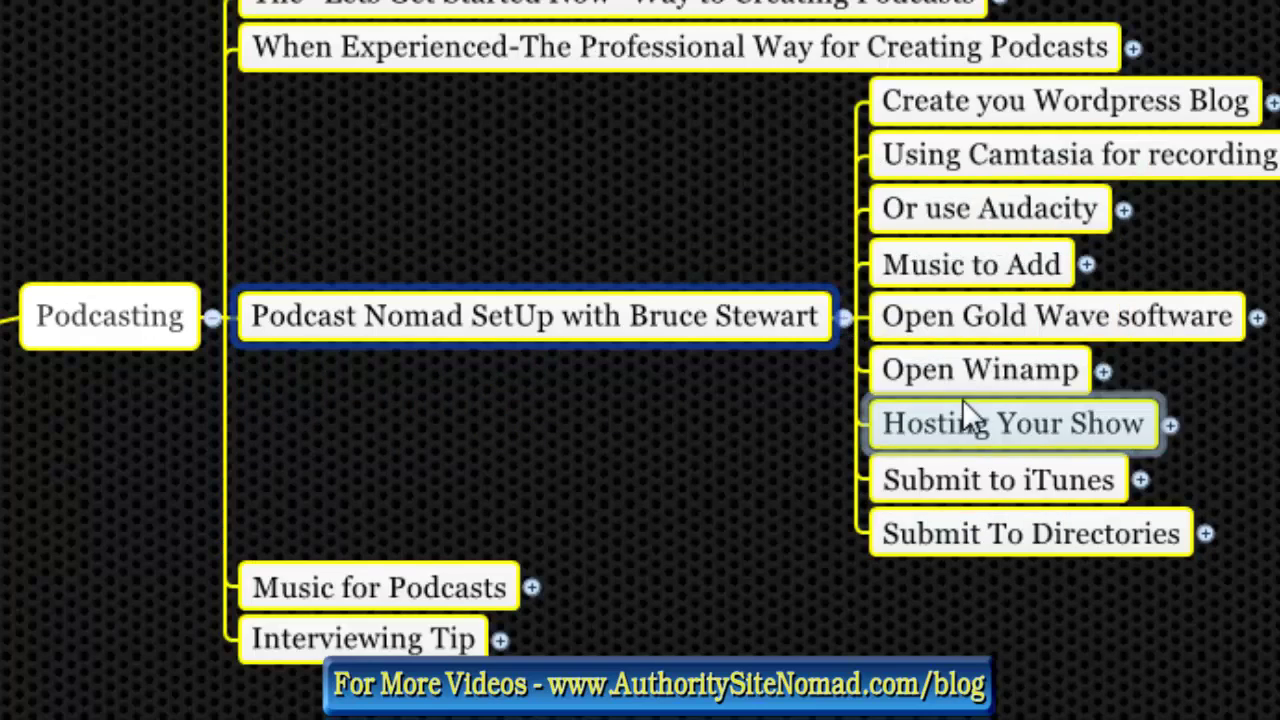
left_click(844, 318)
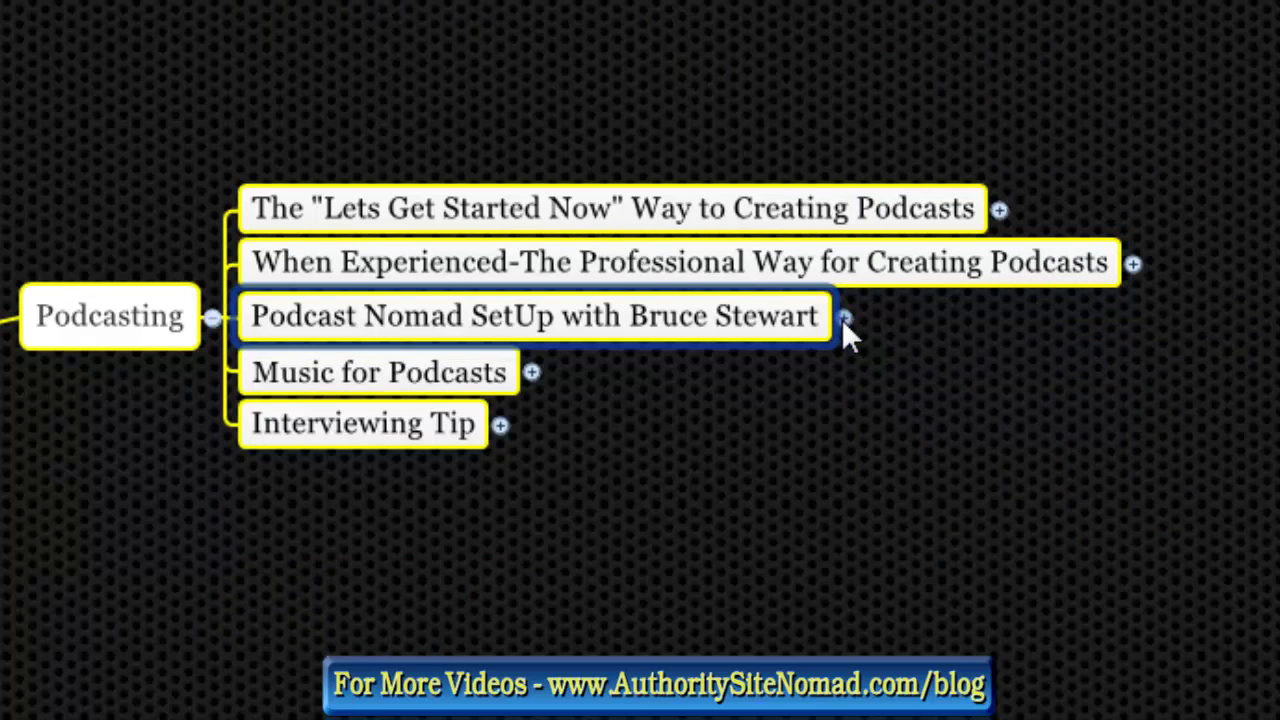
left_click(535, 371)
left_click(535, 371)
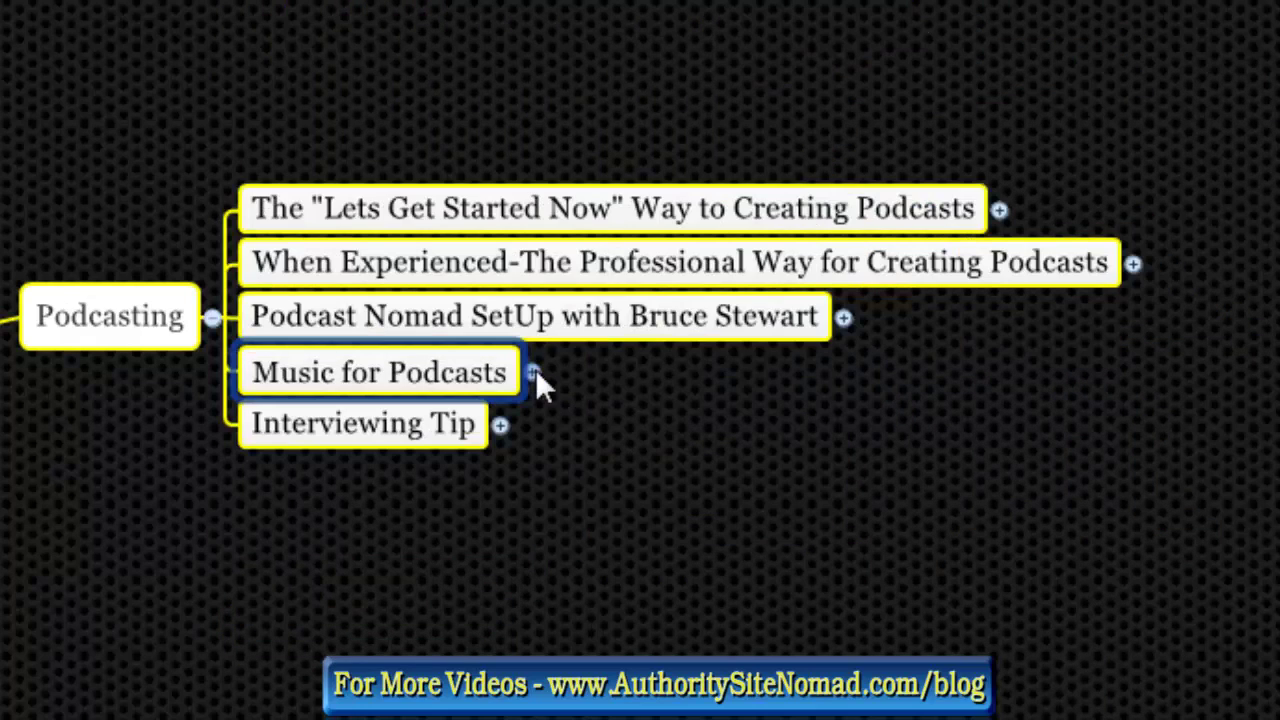
left_click(502, 424)
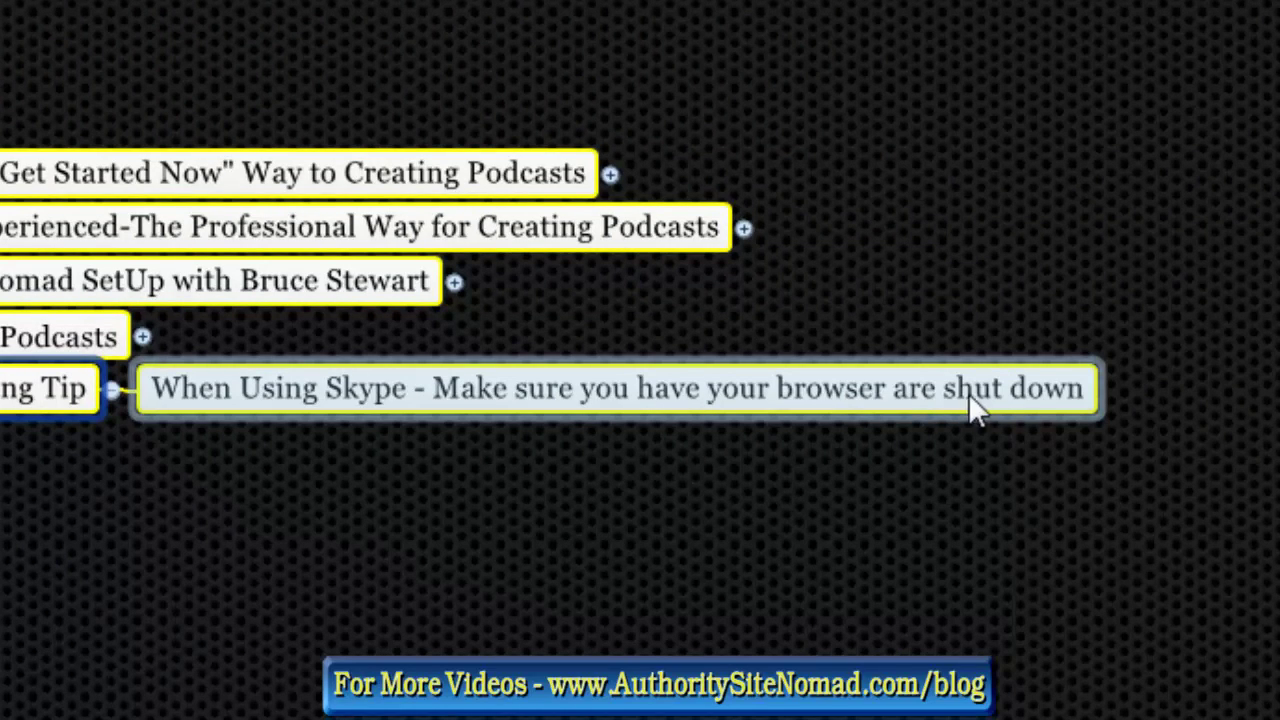
left_click(111, 386)
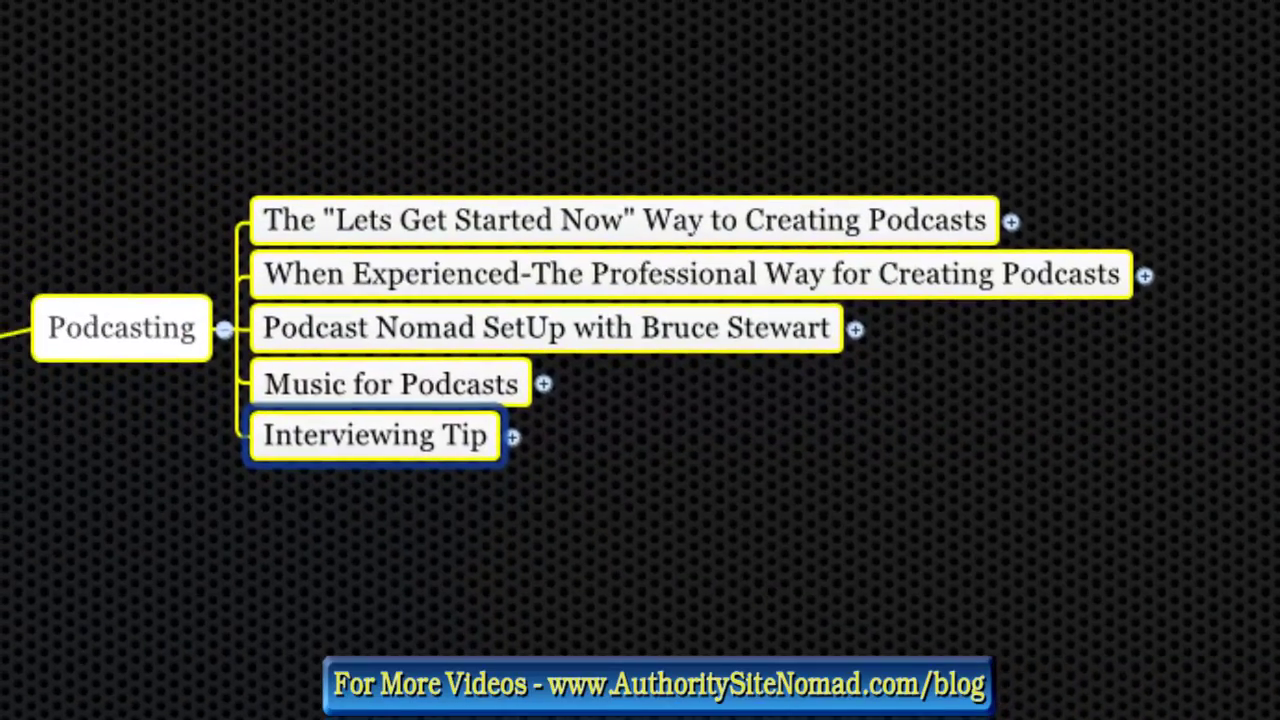